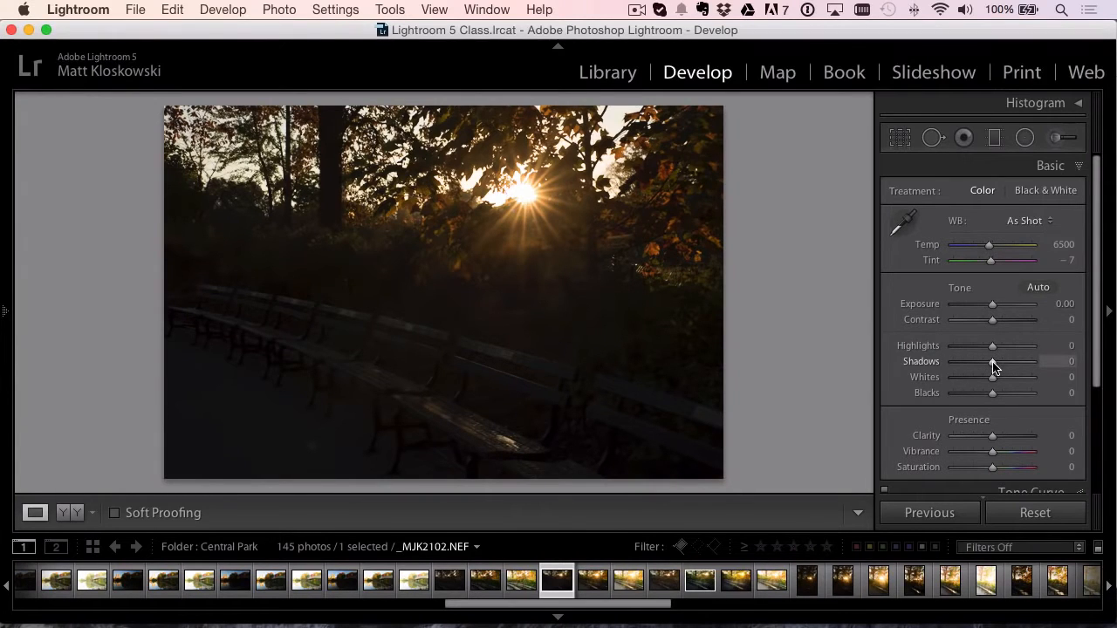
Try Shadows at +100 and Exposure at +3.15 separately on the backlit bench photo, resetting each adjustment.
{"action": "left_click_drag", "start_coordinate": [993, 363], "coordinate": [1093, 365]}
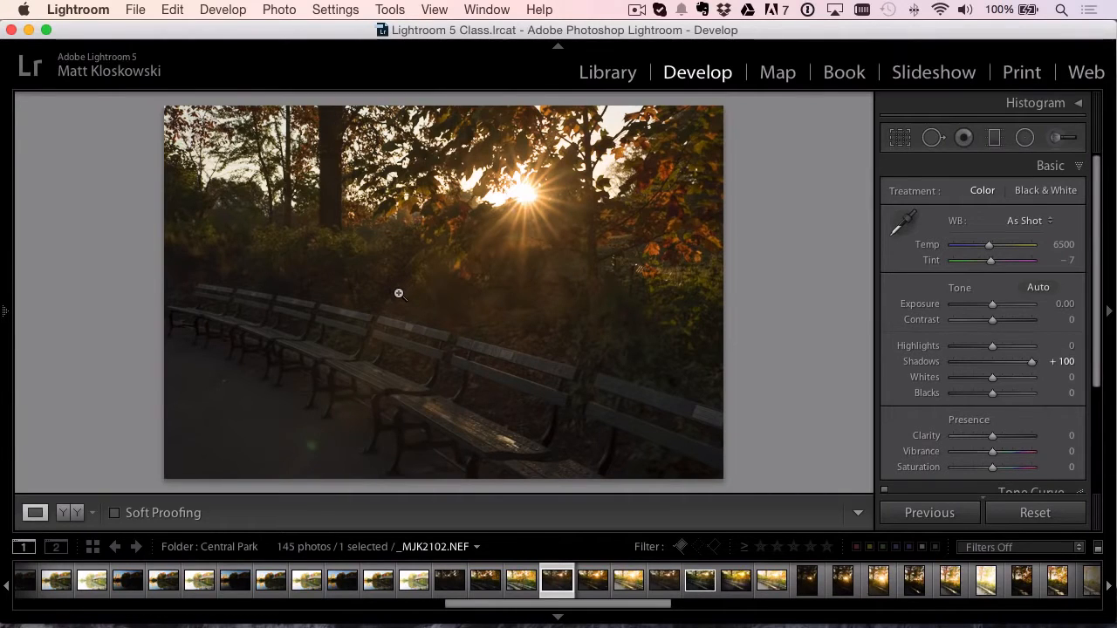
{"action": "double_click", "coordinate": [910, 361]}
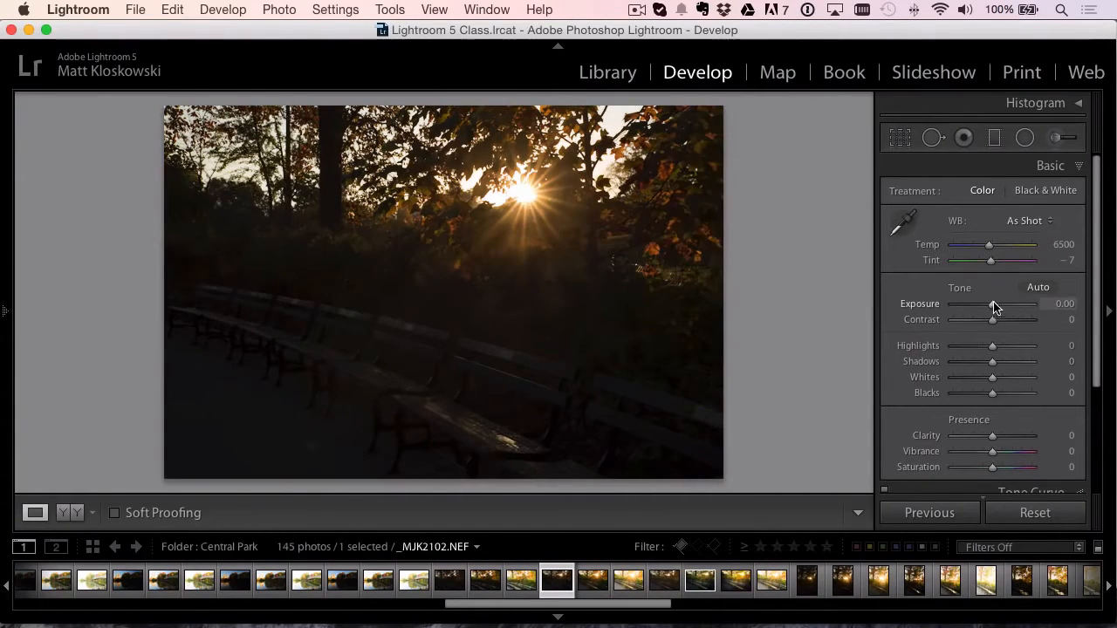
{"action": "left_click_drag", "start_coordinate": [992, 304], "coordinate": [1017, 303]}
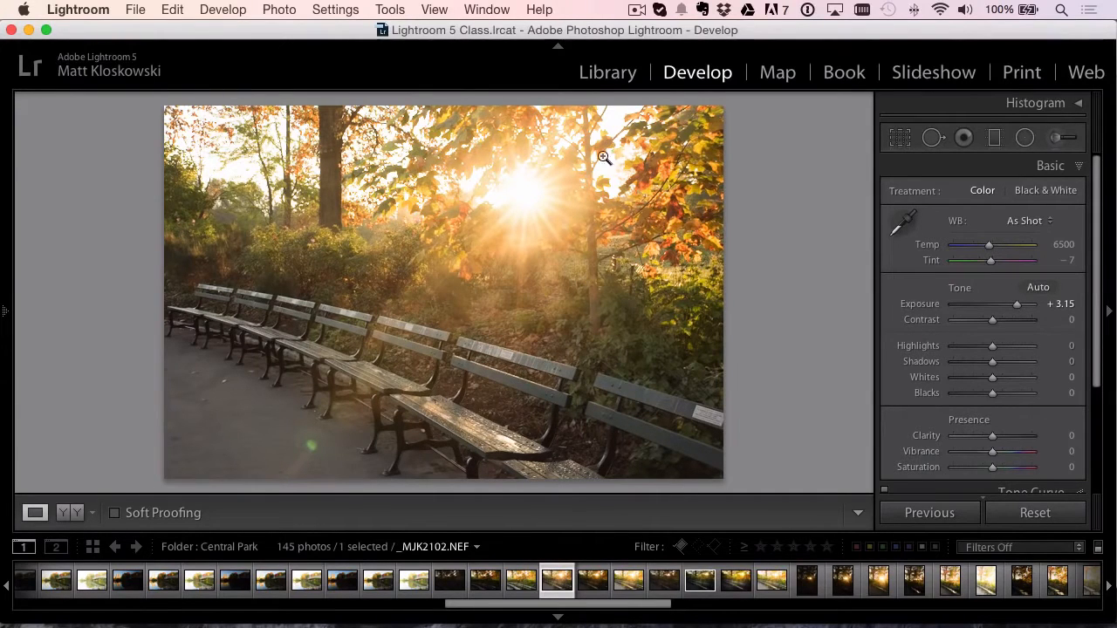
{"action": "double_click", "coordinate": [929, 304]}
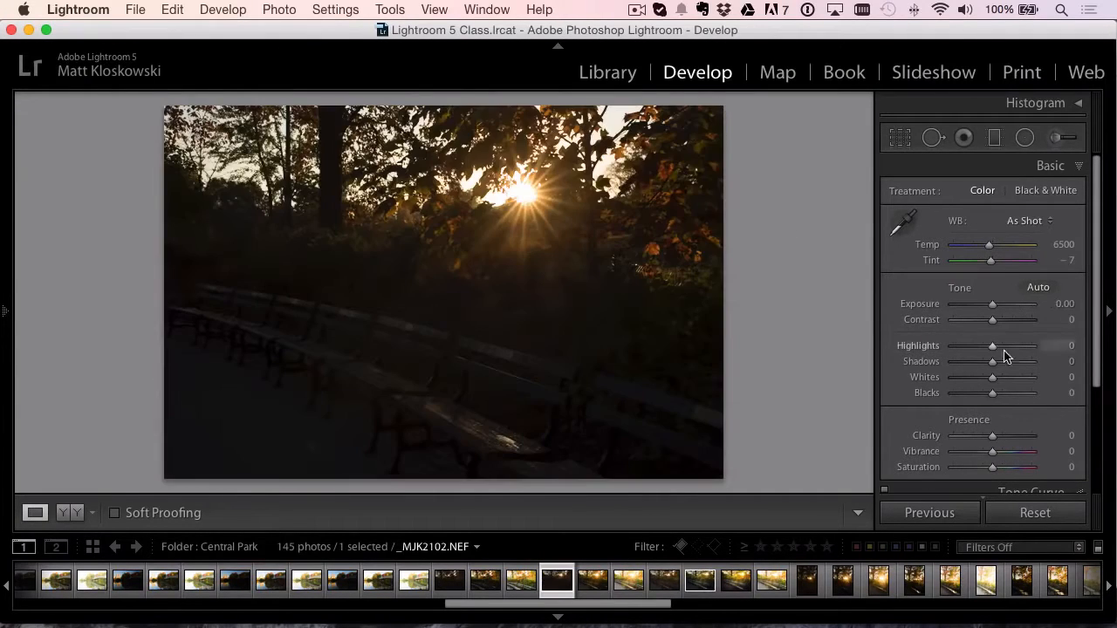
{"action": "left_click_drag", "start_coordinate": [992, 361], "coordinate": [1057, 362]}
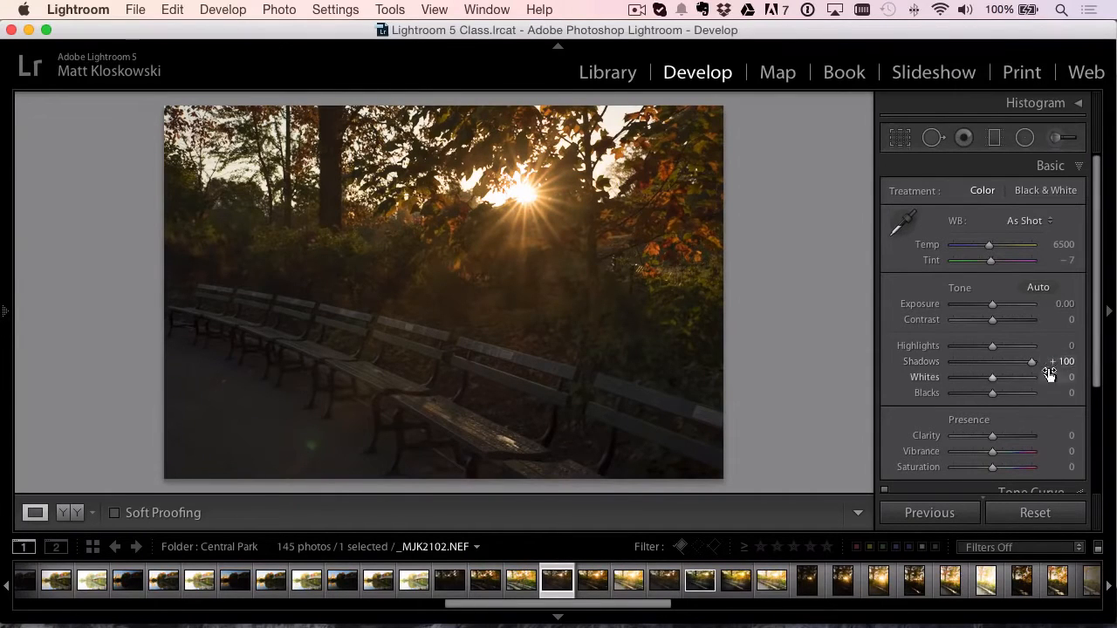
{"action": "double_click", "coordinate": [932, 361]}
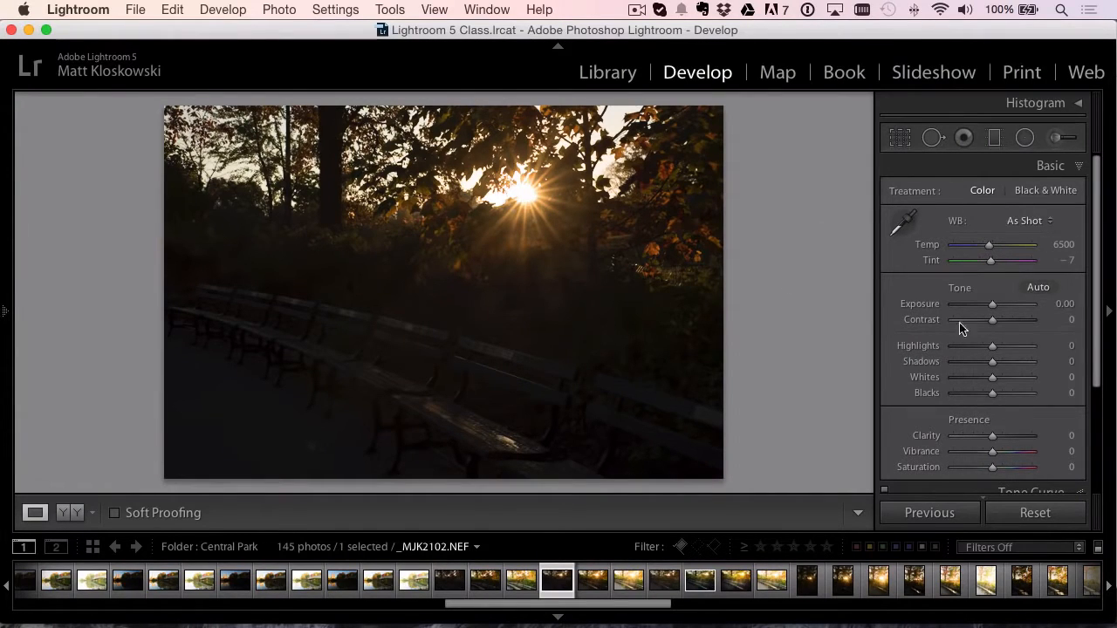
Switch the photo's process version to 2010.
{"action": "left_click", "coordinate": [332, 12]}
{"action": "mouse_move", "coordinate": [345, 64]}
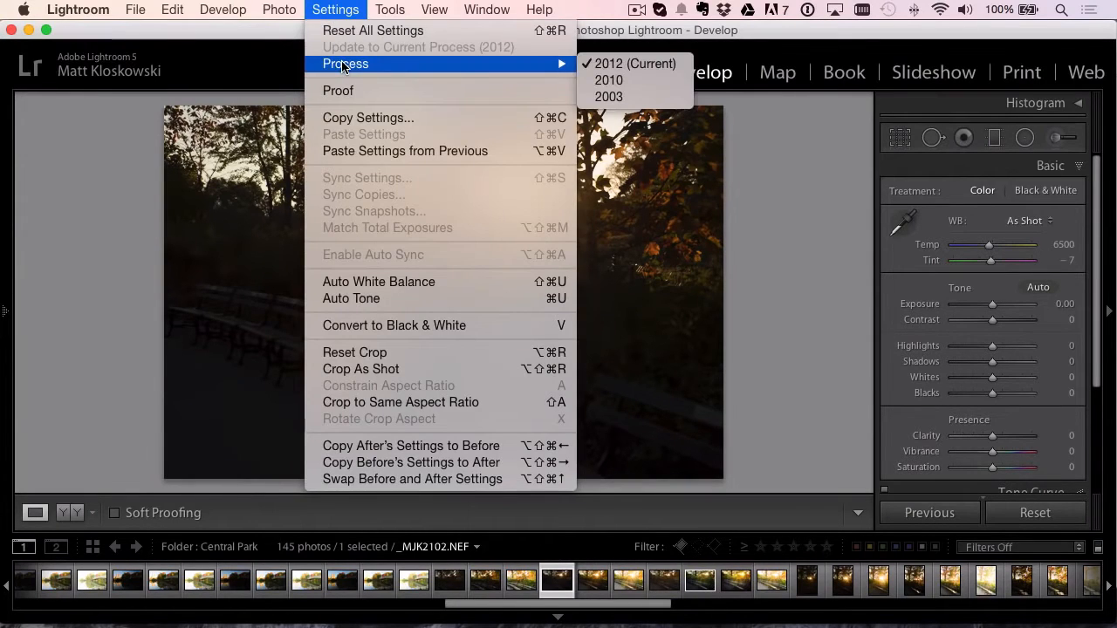
{"action": "left_click", "coordinate": [609, 81]}
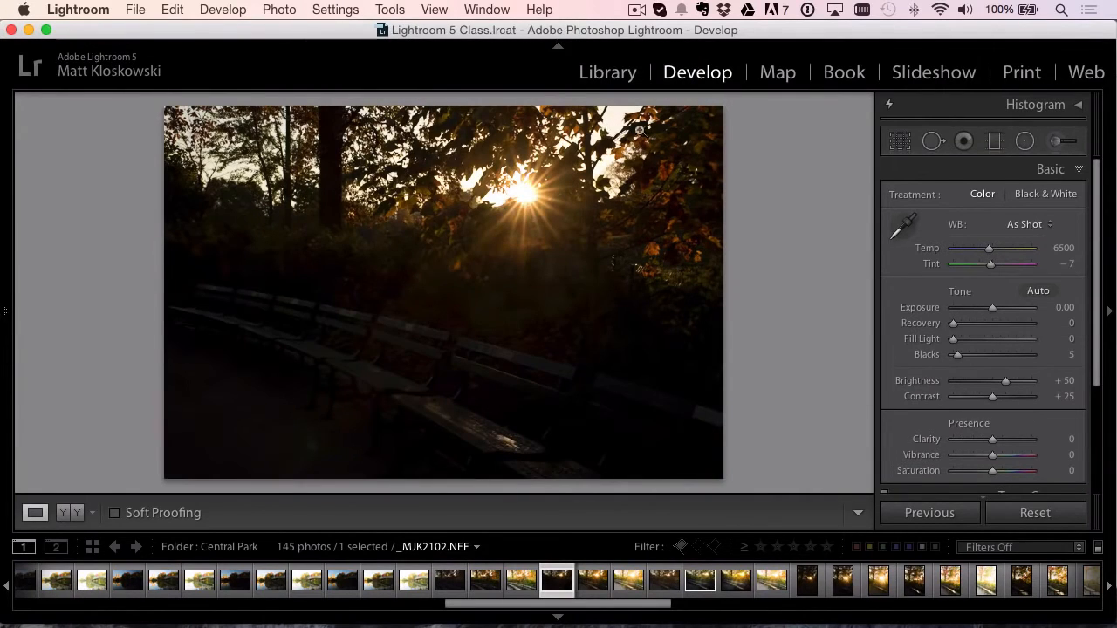
Examine the process version setting under Camera Calibration and collapse all the adjustment sections.
{"action": "left_click_drag", "start_coordinate": [1097, 324], "coordinate": [1087, 495]}
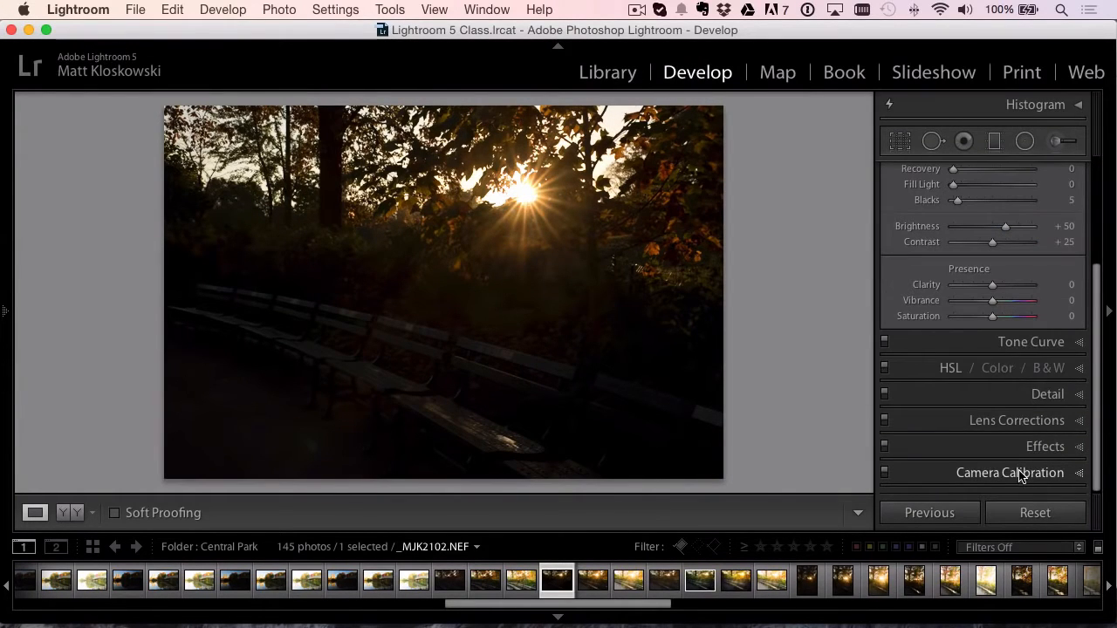
{"action": "left_click", "coordinate": [966, 343]}
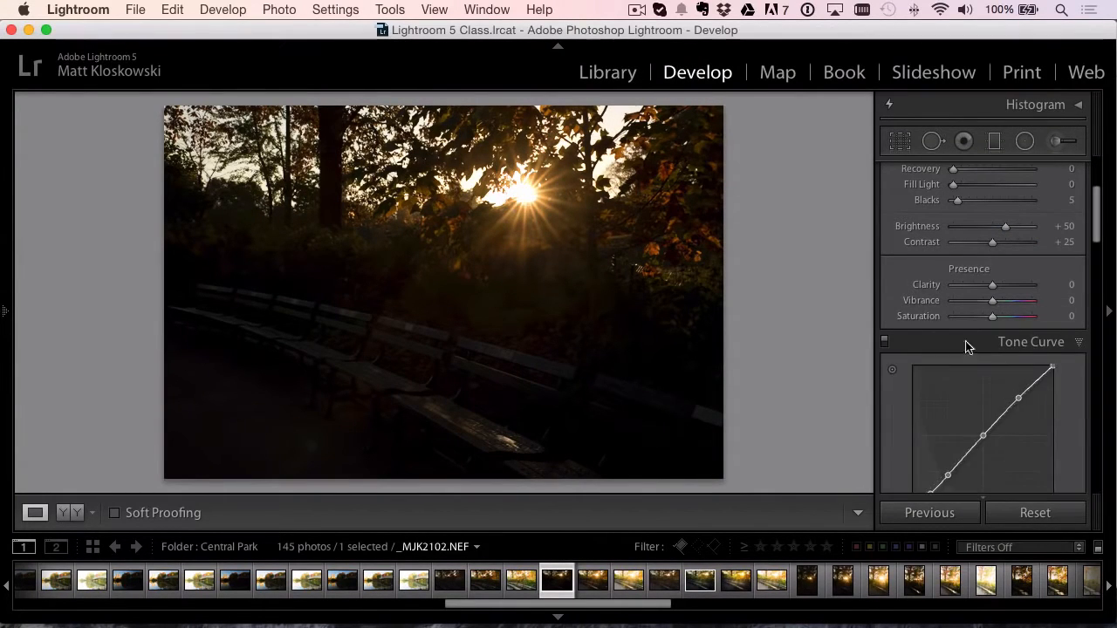
{"action": "left_click_drag", "start_coordinate": [1097, 246], "coordinate": [1018, 479]}
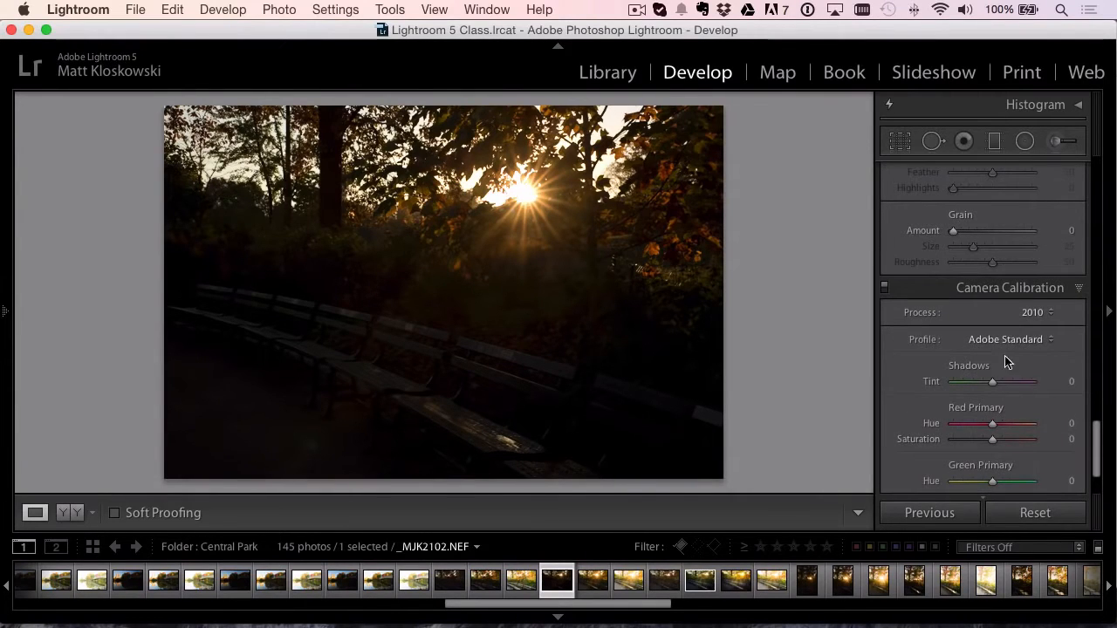
{"action": "left_click", "coordinate": [1028, 314]}
{"action": "left_click", "coordinate": [1028, 310]}
{"action": "left_click", "coordinate": [1021, 288], "text": "super"}
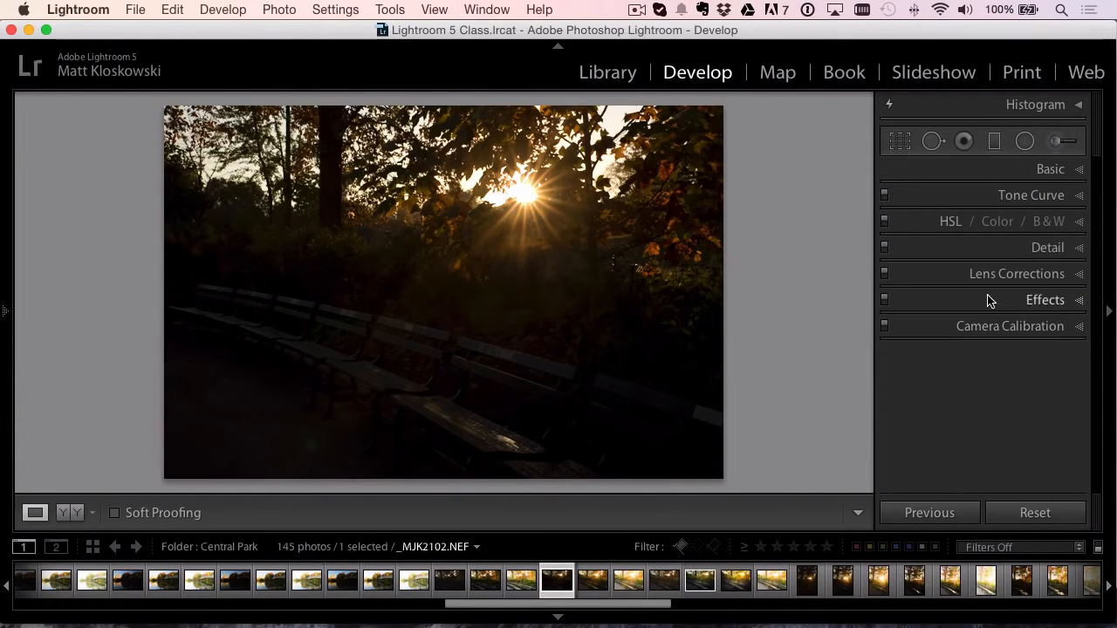
Expand the Basic adjustments and set Fill Light to 100, keeping Recovery at 0.
{"action": "left_click", "coordinate": [1051, 170]}
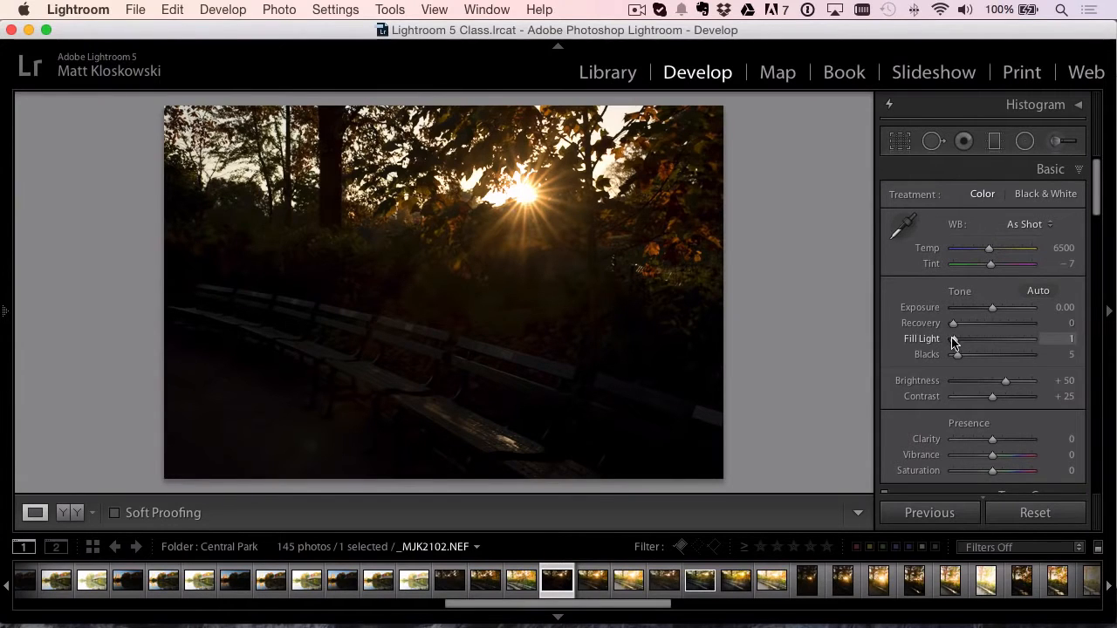
{"action": "left_click_drag", "start_coordinate": [953, 341], "coordinate": [1064, 338]}
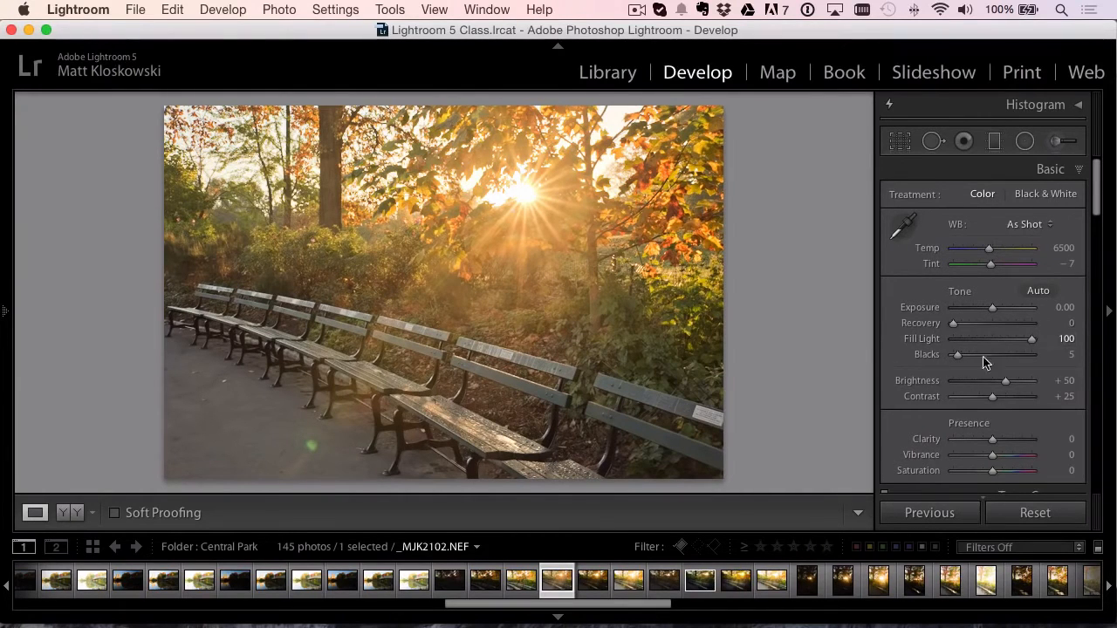
{"action": "left_click_drag", "start_coordinate": [1033, 340], "coordinate": [1067, 339]}
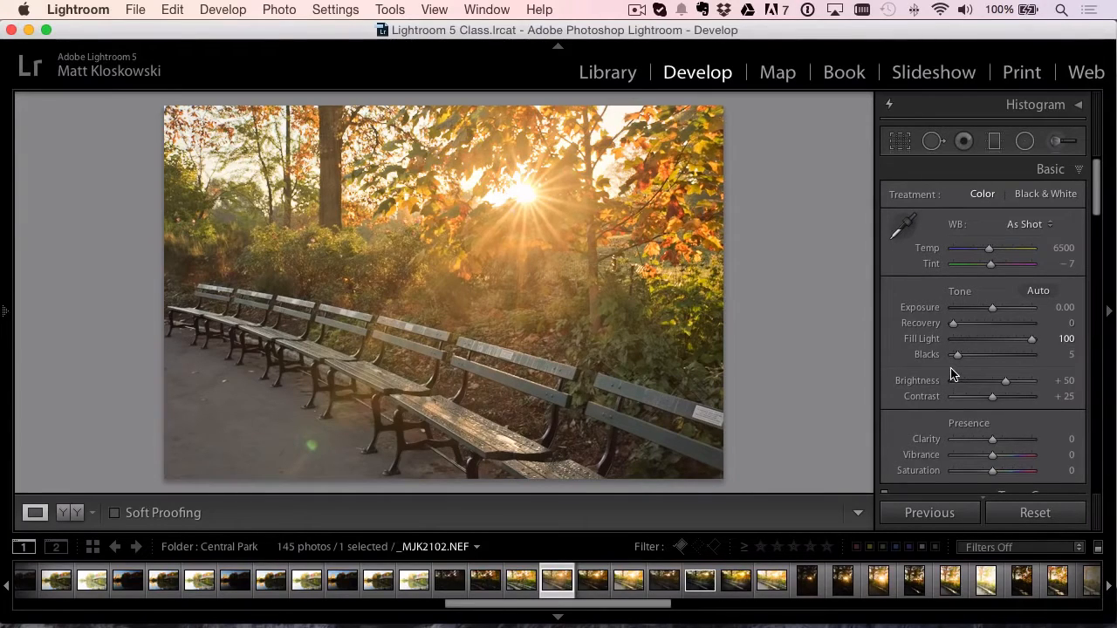
{"action": "left_click_drag", "start_coordinate": [1029, 339], "coordinate": [1056, 341]}
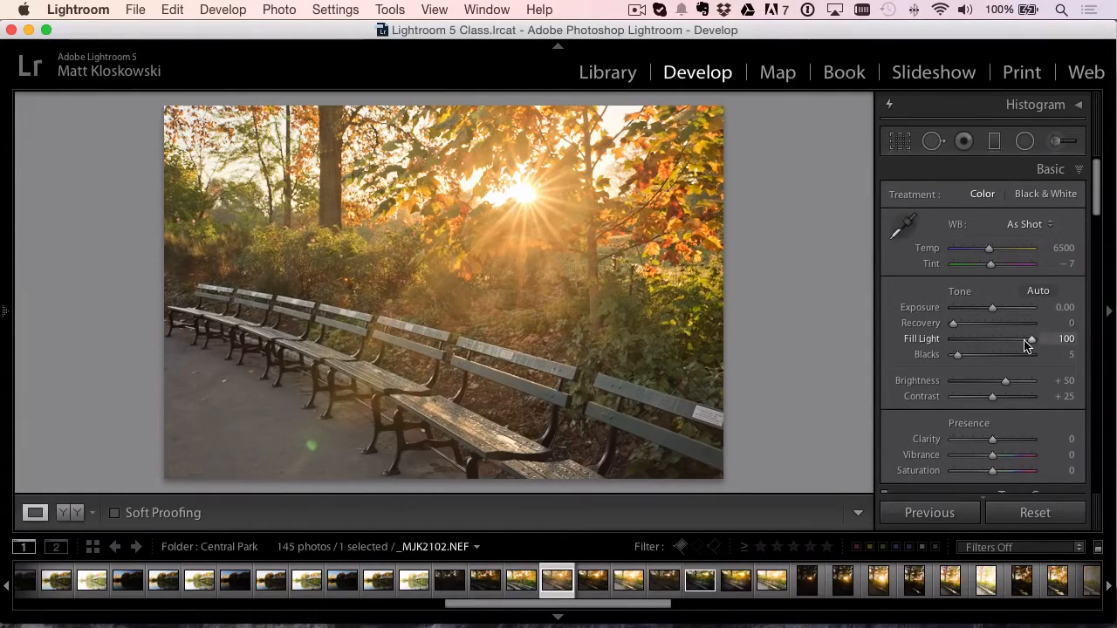
{"action": "mouse_move", "coordinate": [1030, 340]}
{"action": "left_mouse_down"}
{"action": "mouse_move", "coordinate": [1016, 340]}
{"action": "mouse_move", "coordinate": [1030, 342]}
{"action": "left_mouse_up"}
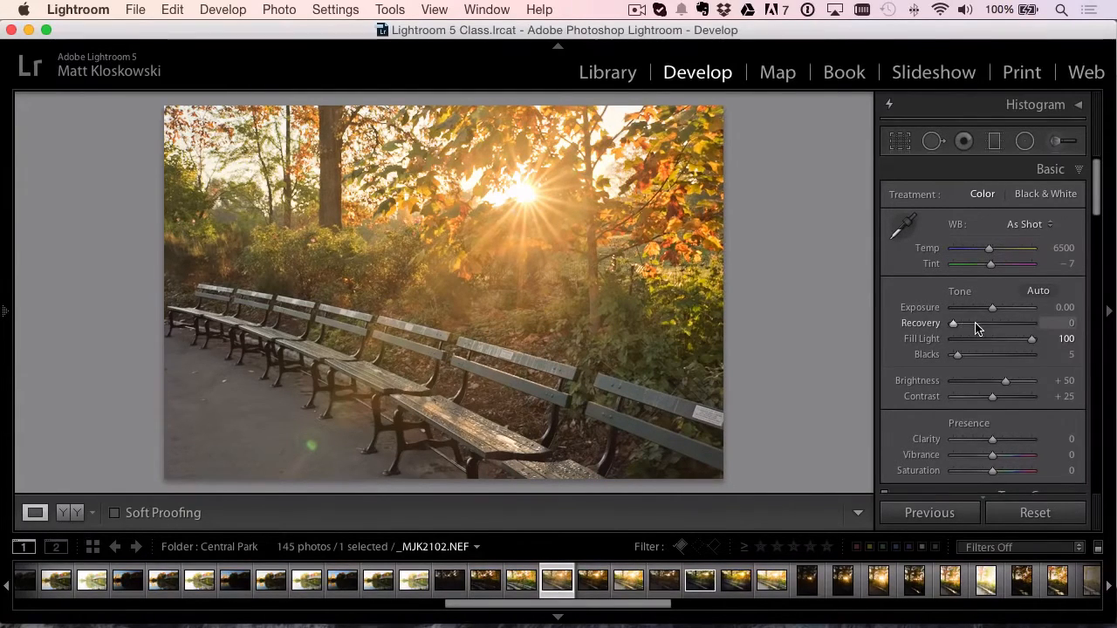
{"action": "left_click_drag", "start_coordinate": [954, 325], "coordinate": [901, 338]}
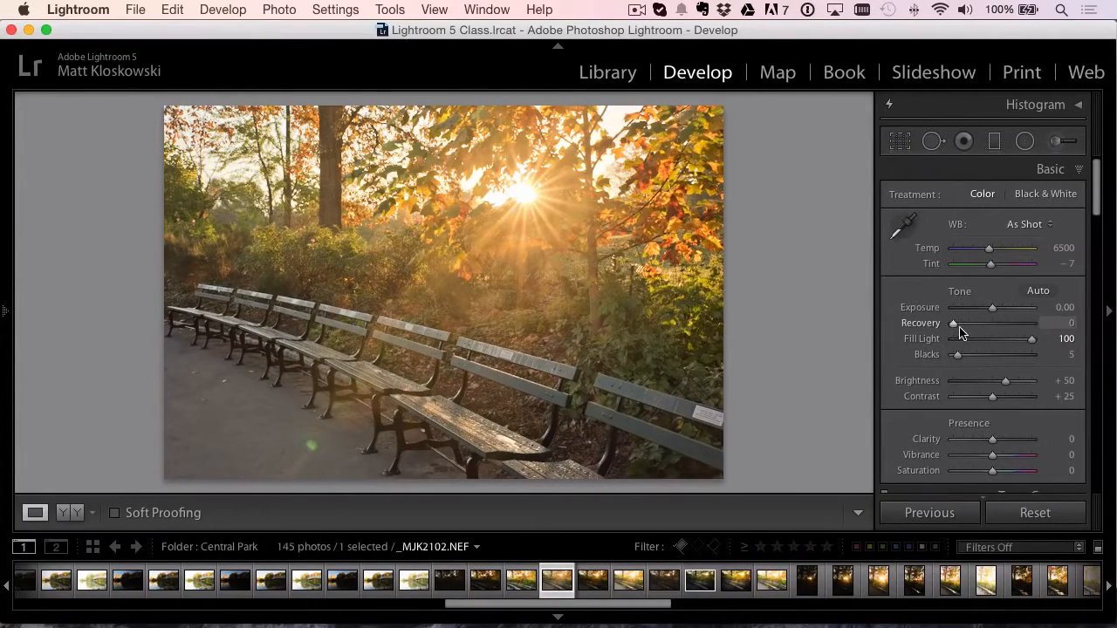
{"action": "left_click_drag", "start_coordinate": [953, 327], "coordinate": [908, 328]}
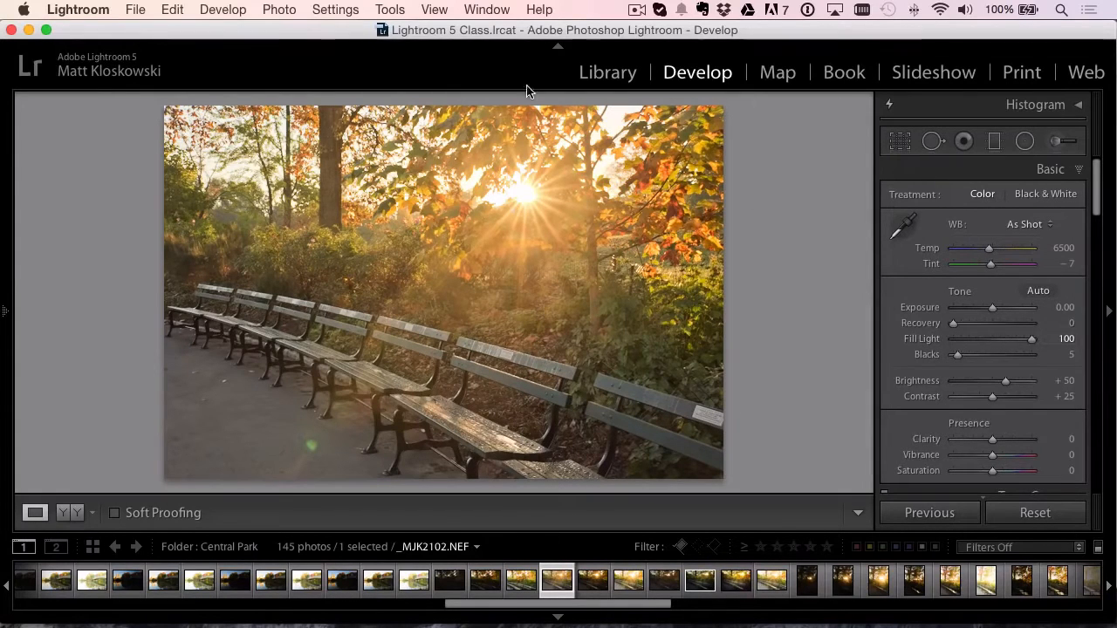
Try the 2012 process version on the photo with Shadows at +100.
{"action": "left_click", "coordinate": [336, 10]}
{"action": "mouse_move", "coordinate": [346, 66]}
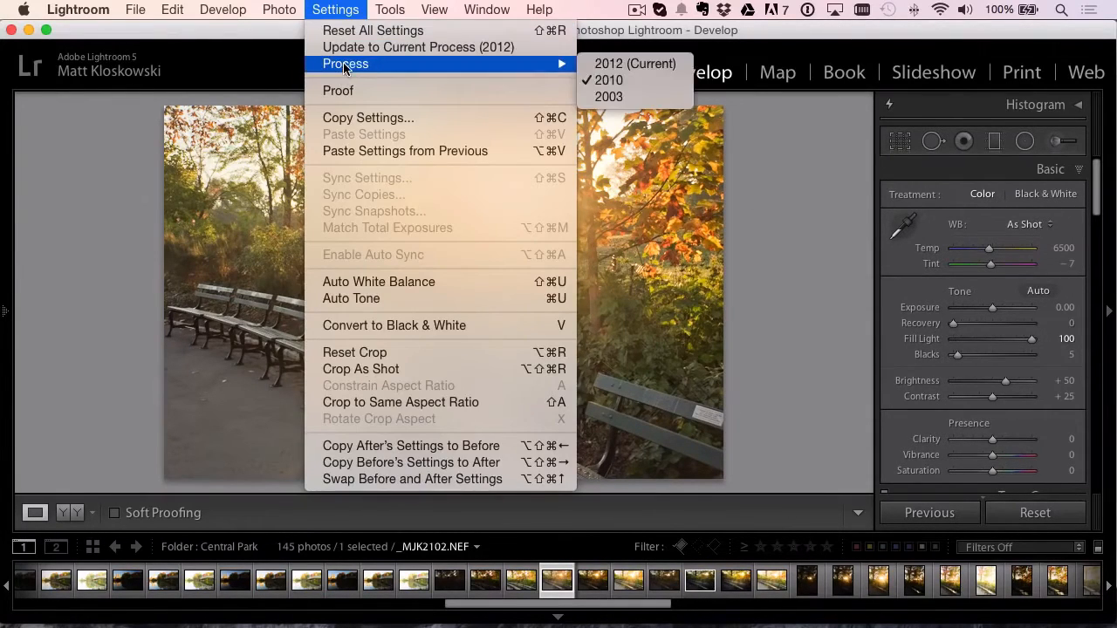
{"action": "left_click", "coordinate": [625, 64]}
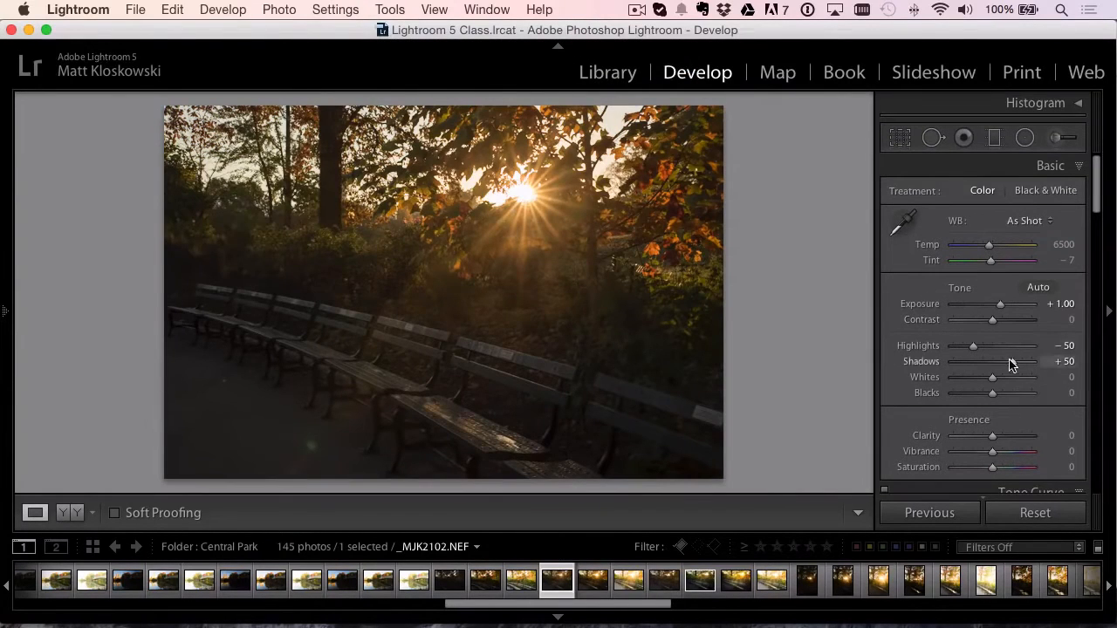
{"action": "left_click_drag", "start_coordinate": [1017, 363], "coordinate": [1051, 365]}
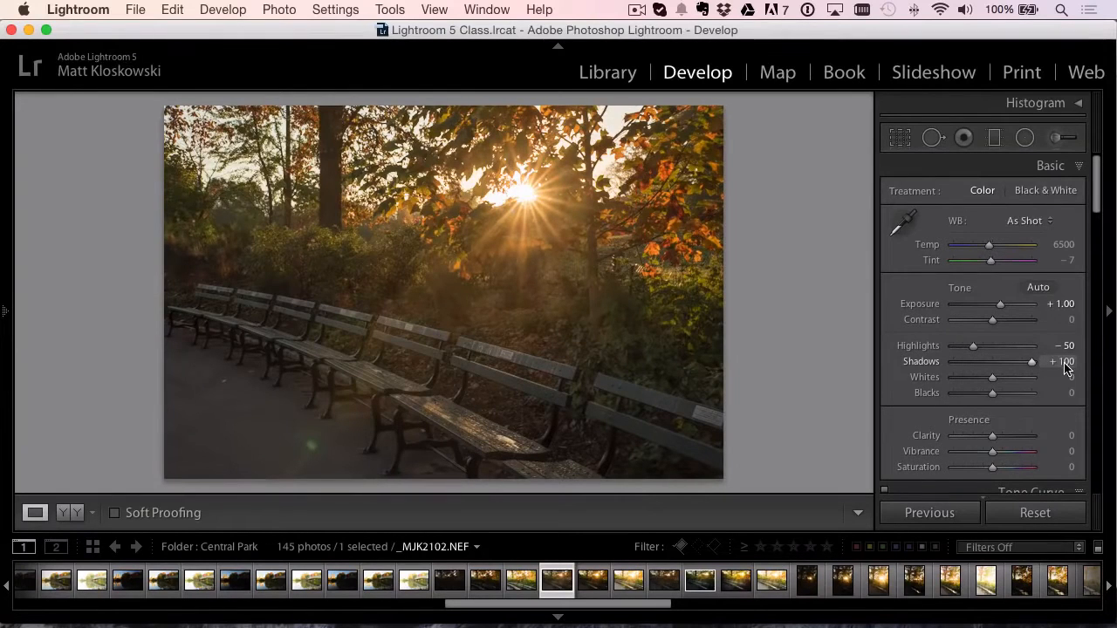
Return the photo to the 2010 process version with Fill Light at 100.
{"action": "left_click", "coordinate": [335, 10]}
{"action": "mouse_move", "coordinate": [382, 65]}
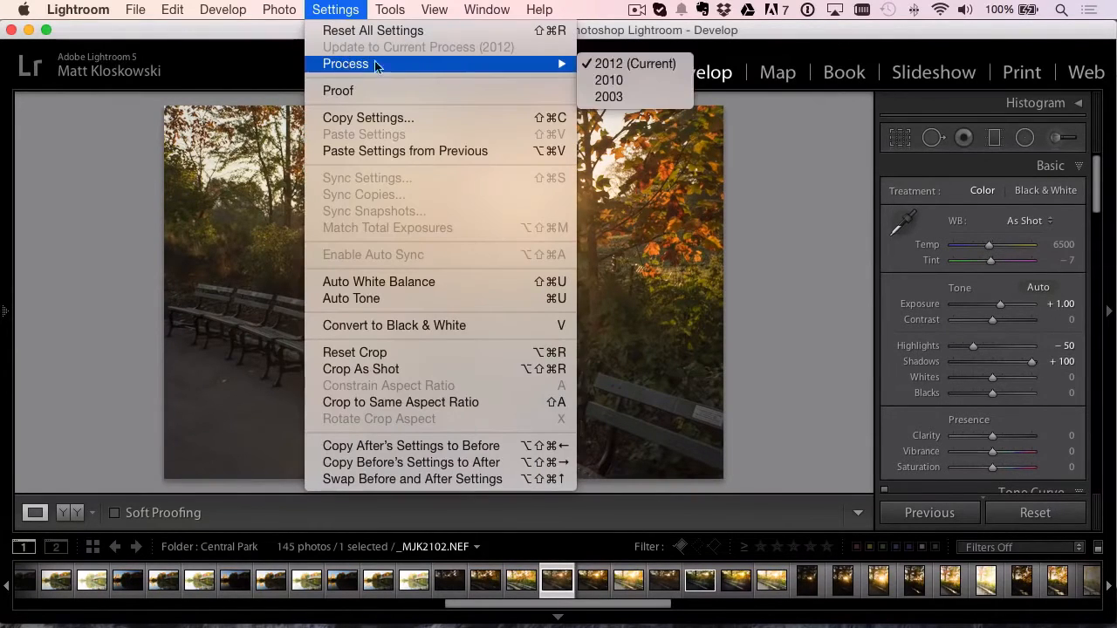
{"action": "left_click", "coordinate": [615, 80]}
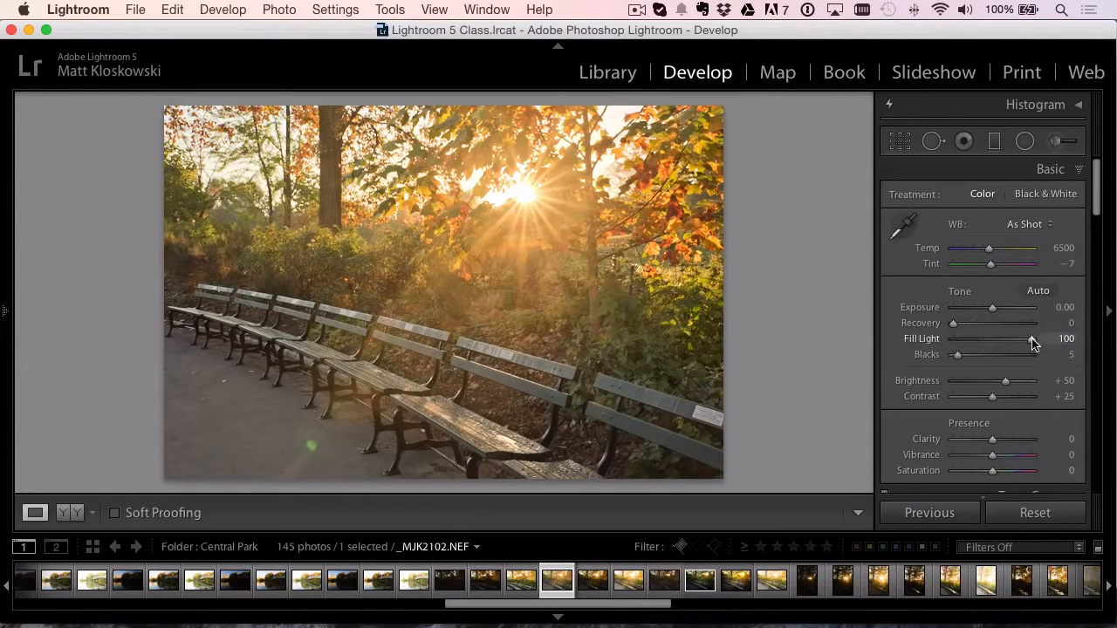
{"action": "mouse_move", "coordinate": [1033, 343]}
{"action": "left_mouse_down"}
{"action": "mouse_move", "coordinate": [1017, 341]}
{"action": "mouse_move", "coordinate": [1053, 342]}
{"action": "left_mouse_up"}
Save a develop preset named "Crazy Shadows" in User Presets, storing only Fill Light and Process Version.
{"action": "mouse_move", "coordinate": [2, 311]}
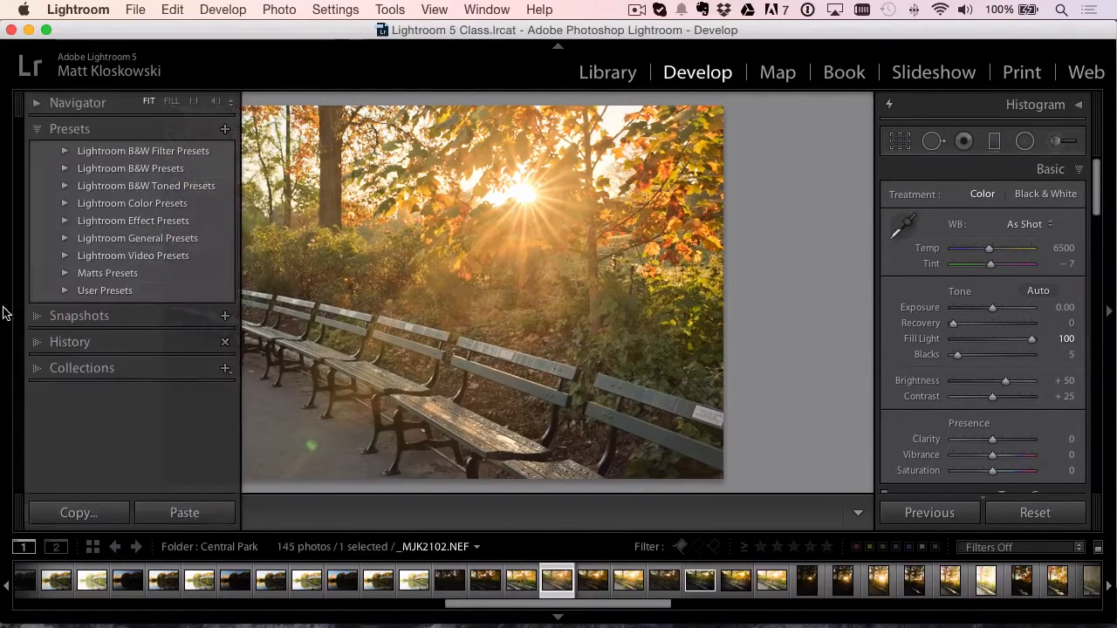
{"action": "left_click", "coordinate": [224, 128]}
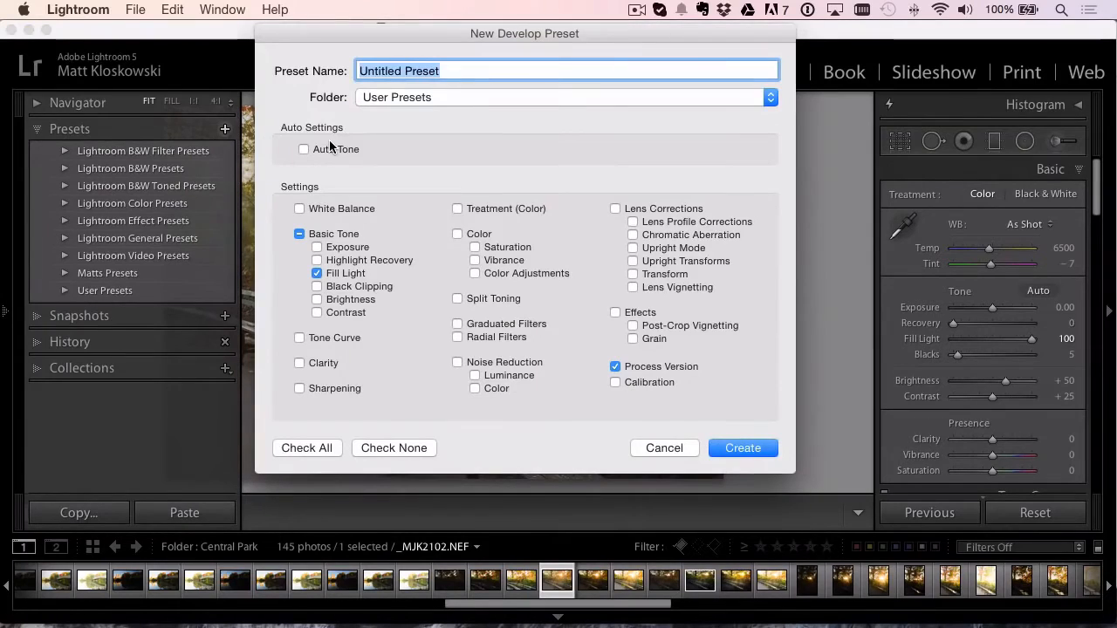
{"action": "type", "text": "Crazy Shadows"}
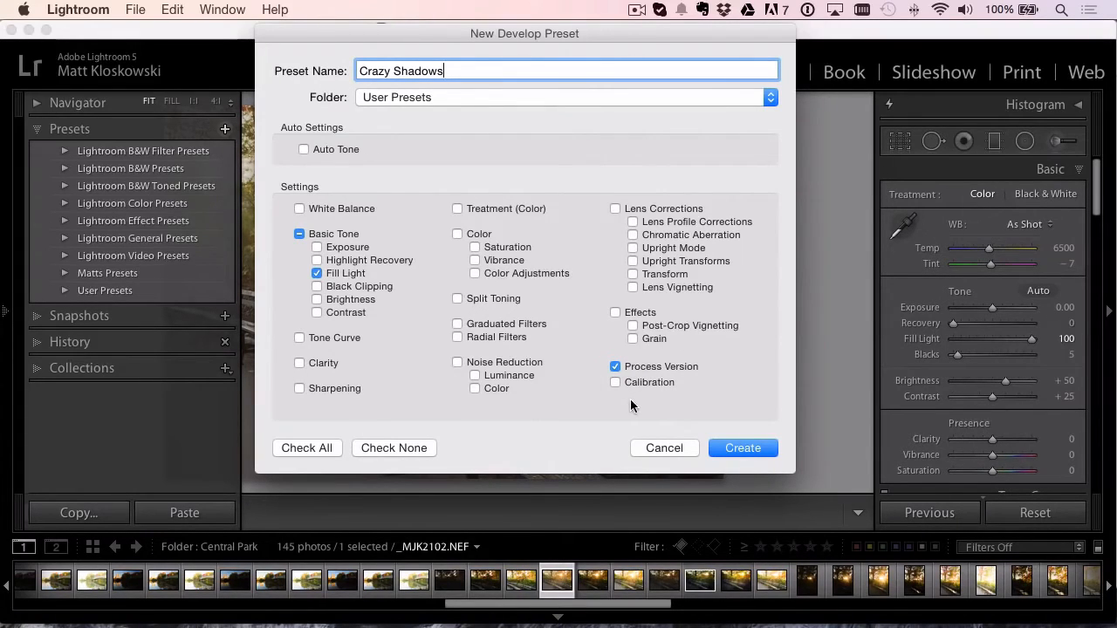
{"action": "left_click", "coordinate": [735, 447]}
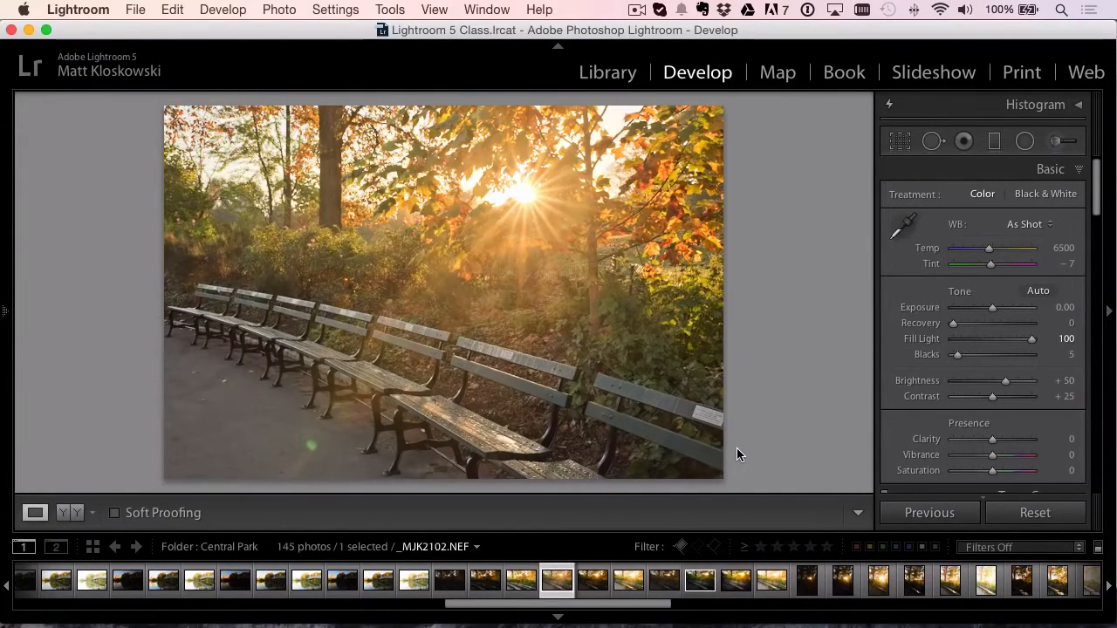
Reset the photo's develop settings and set Shadows to +100.
{"action": "left_click", "coordinate": [1035, 512]}
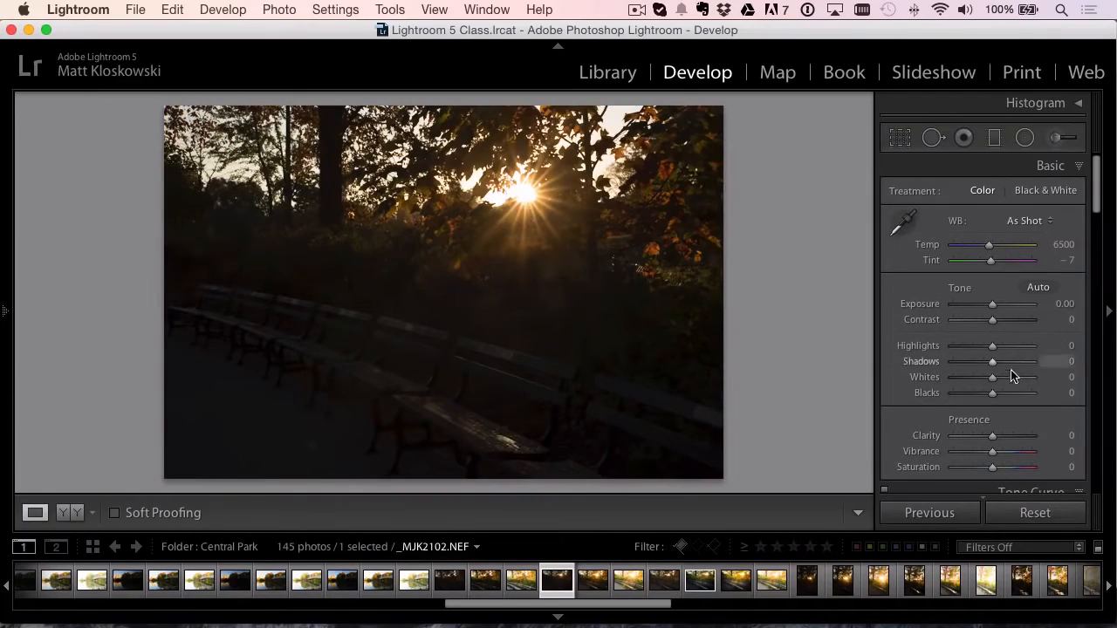
{"action": "left_click_drag", "start_coordinate": [1000, 364], "coordinate": [1043, 362]}
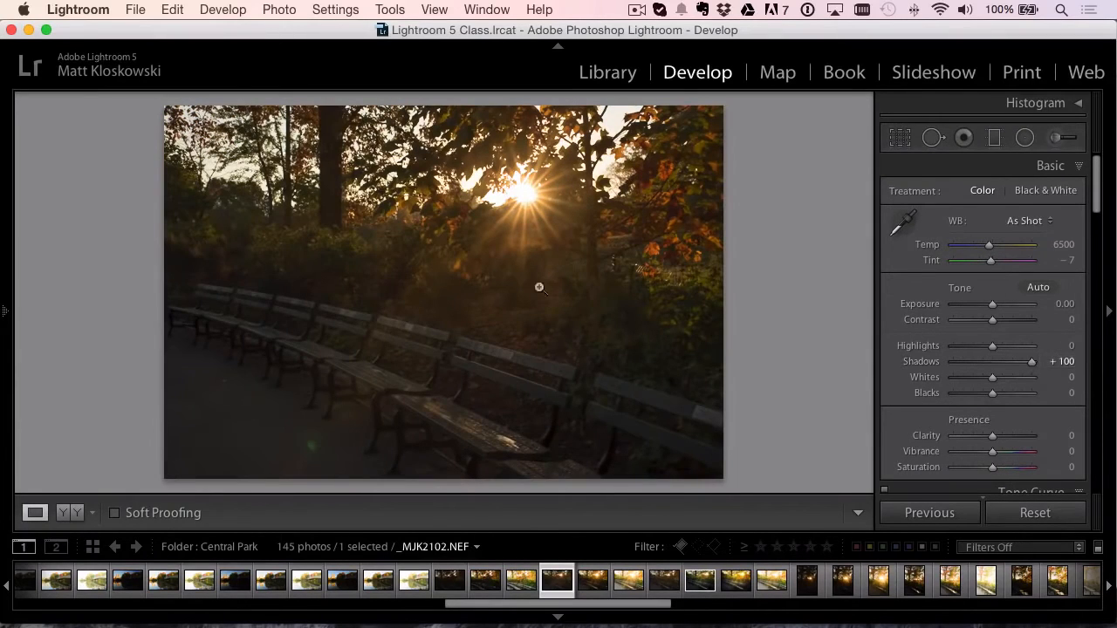
Save a develop preset named "Crazy Shadows (Reverted)" in User Presets, storing only Shadows and Process Version.
{"action": "mouse_move", "coordinate": [5, 310]}
{"action": "left_click", "coordinate": [224, 128]}
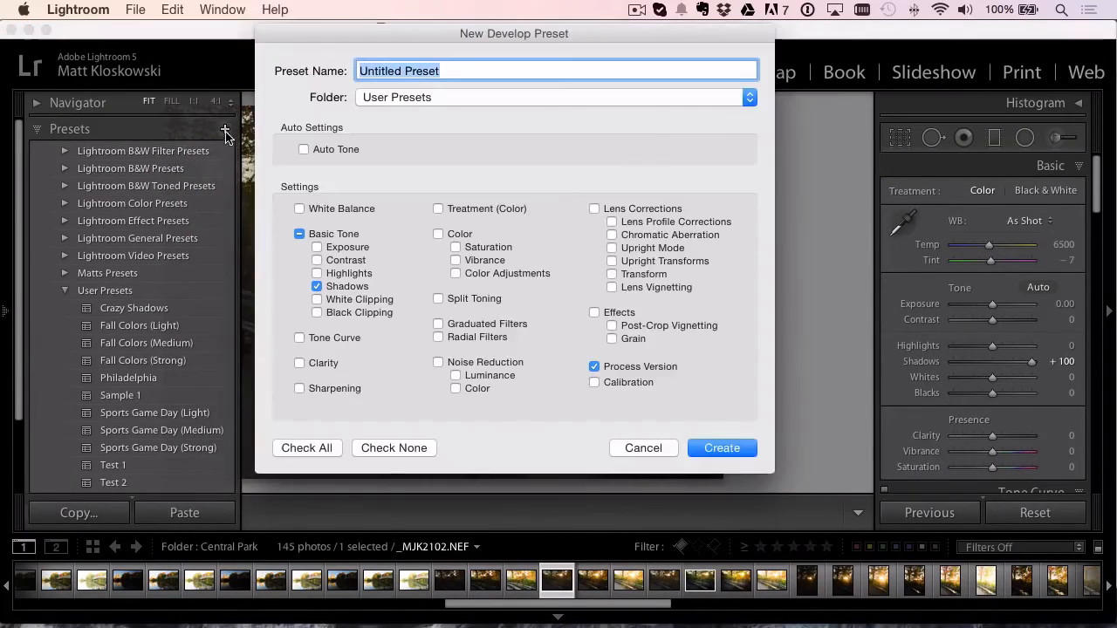
{"action": "type", "text": "Craz"}
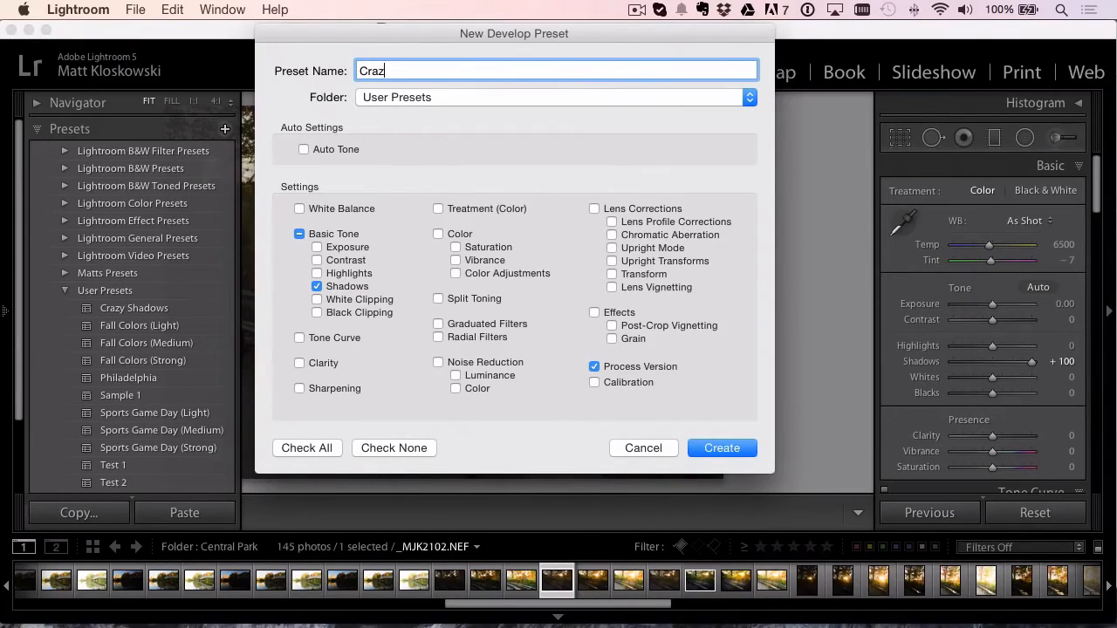
{"action": "type", "text": "y Shadows (re"}
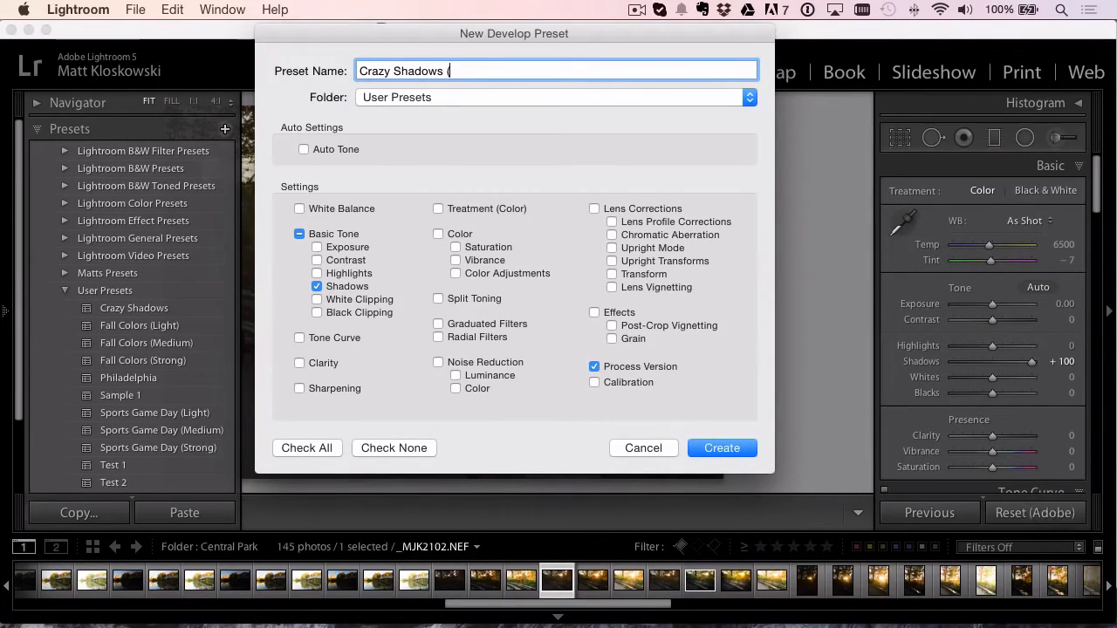
{"action": "key", "text": "BackSpace"}
{"action": "key", "text": "BackSpace"}
{"action": "type", "text": "Revert"}
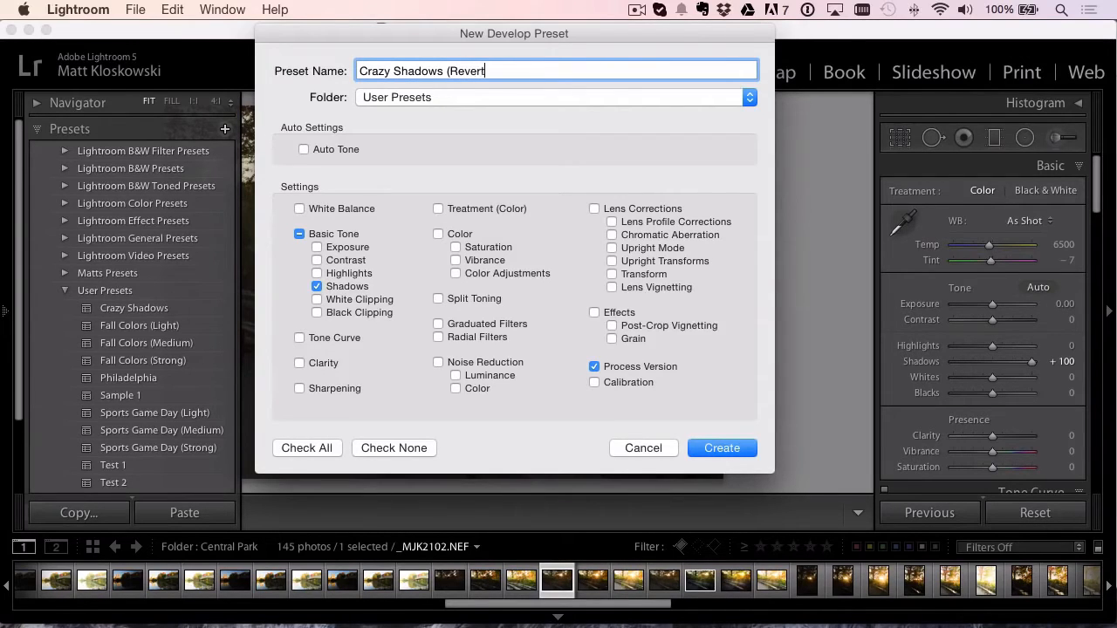
{"action": "type", "text": "ed)"}
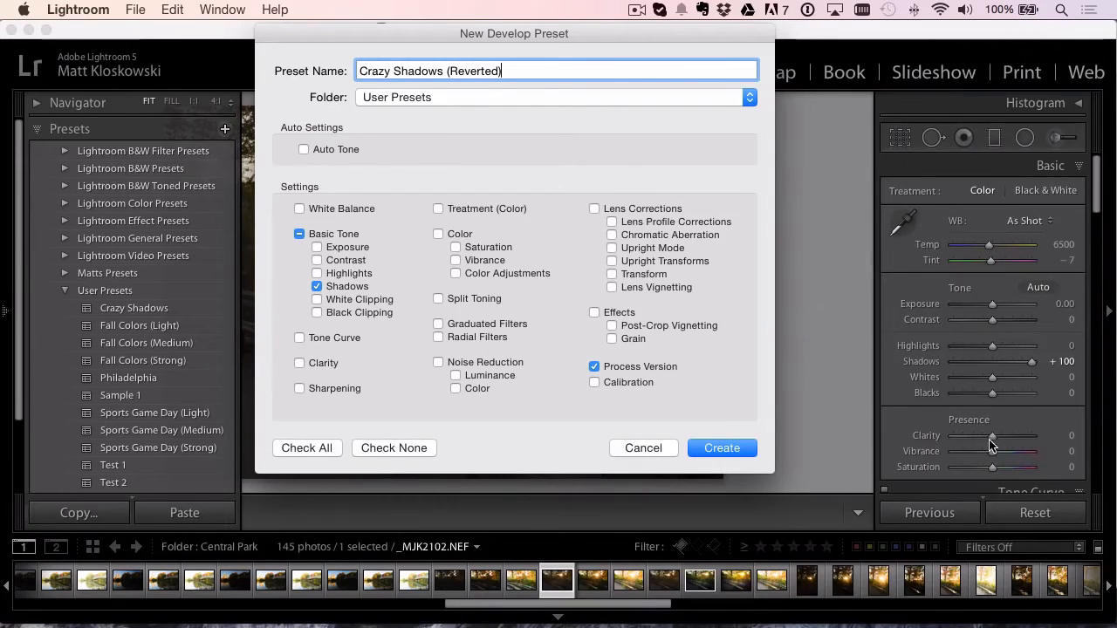
{"action": "left_click", "coordinate": [722, 447]}
Alternate the Crazy Shadows and Crazy Shadows (Reverted) presets on the park bench photo, finishing with the reverted one.
{"action": "mouse_move", "coordinate": [7, 314]}
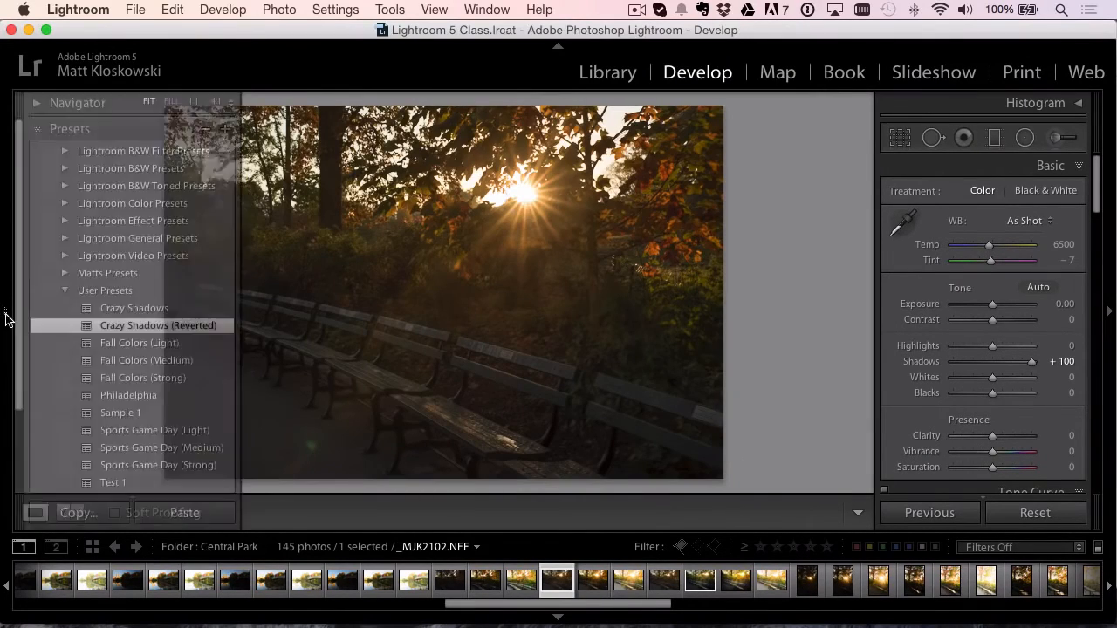
{"action": "left_click", "coordinate": [123, 311]}
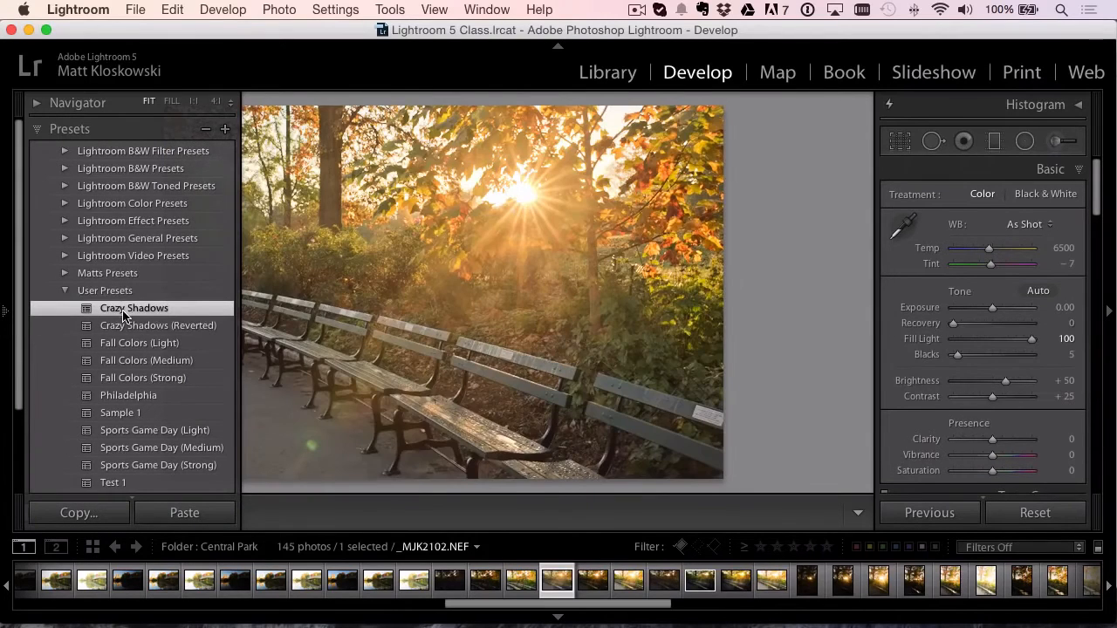
{"action": "left_click", "coordinate": [125, 327]}
{"action": "left_click", "coordinate": [131, 311]}
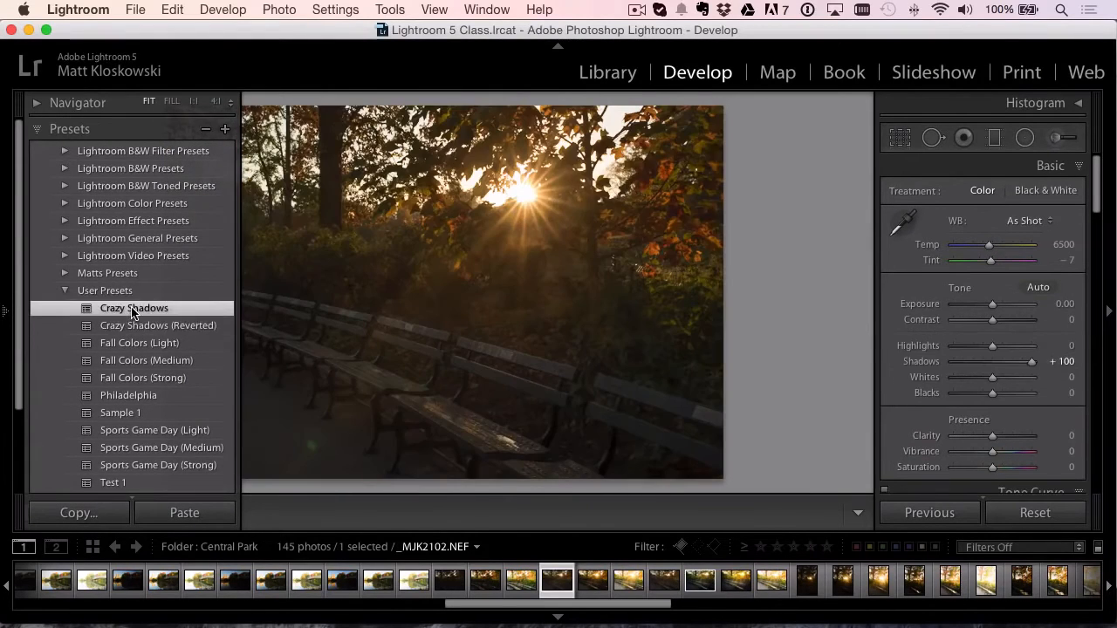
{"action": "left_click", "coordinate": [129, 325]}
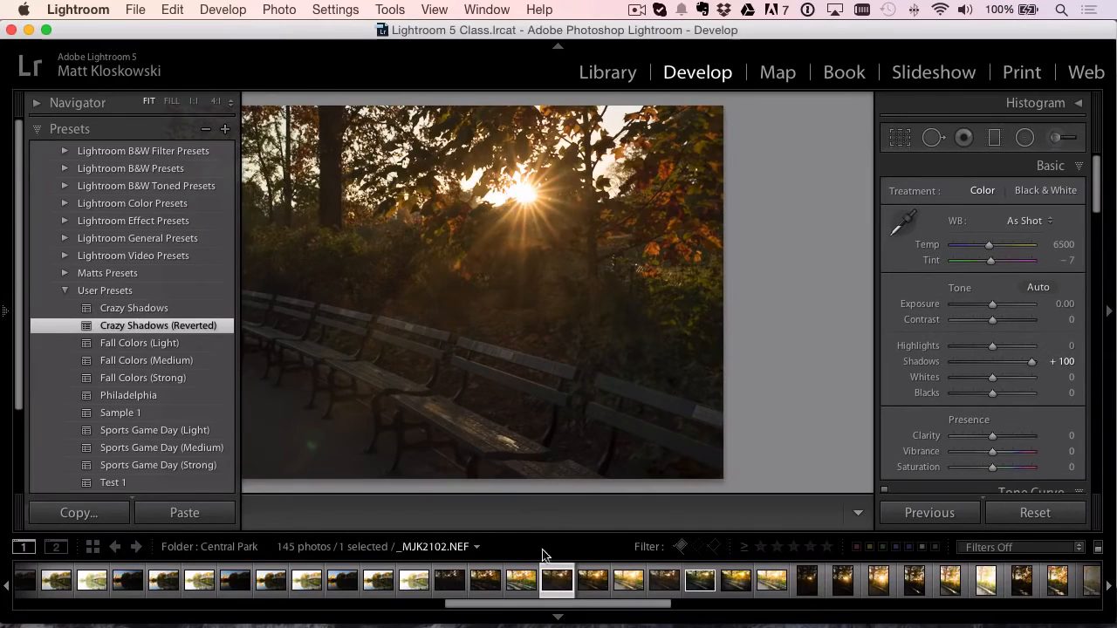
Select the dark skyline photo _MJK2141.NEF and compare the Crazy Shadows and Crazy Shadows (Reverted) presets on it, finishing with Crazy Shadows.
{"action": "left_click_drag", "start_coordinate": [513, 608], "coordinate": [817, 606]}
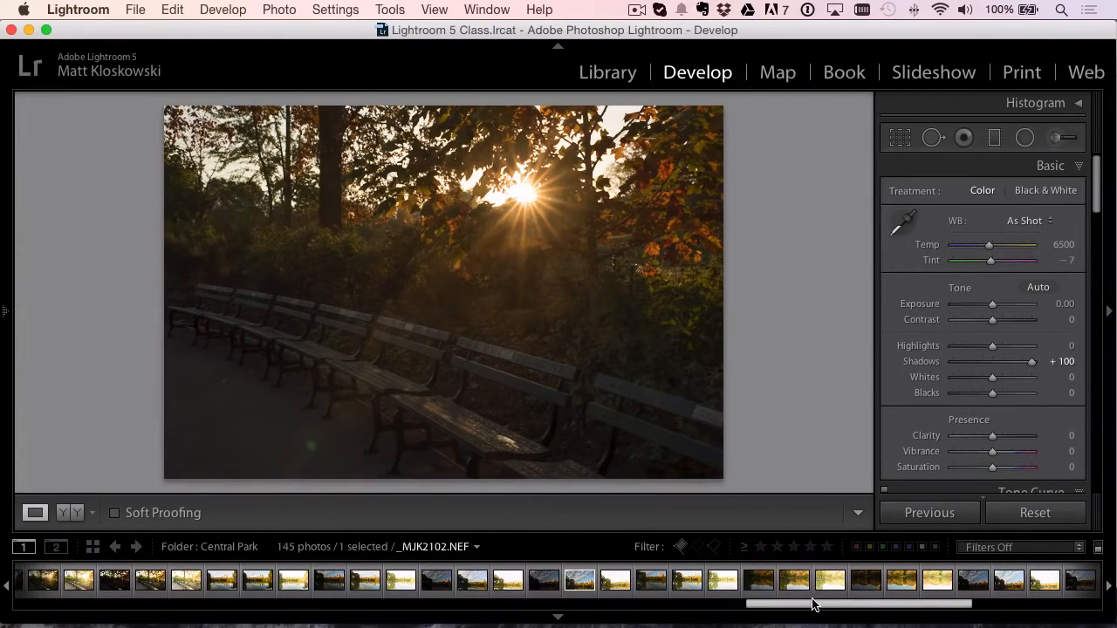
{"action": "left_click", "coordinate": [593, 580]}
{"action": "left_click", "coordinate": [557, 580]}
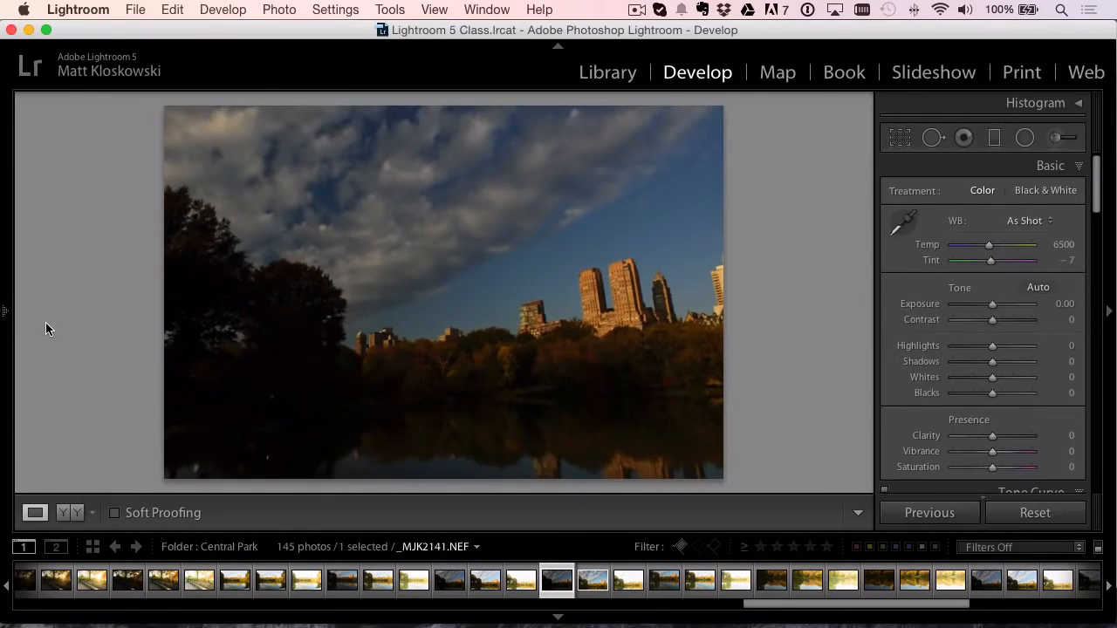
{"action": "left_click", "coordinate": [5, 314]}
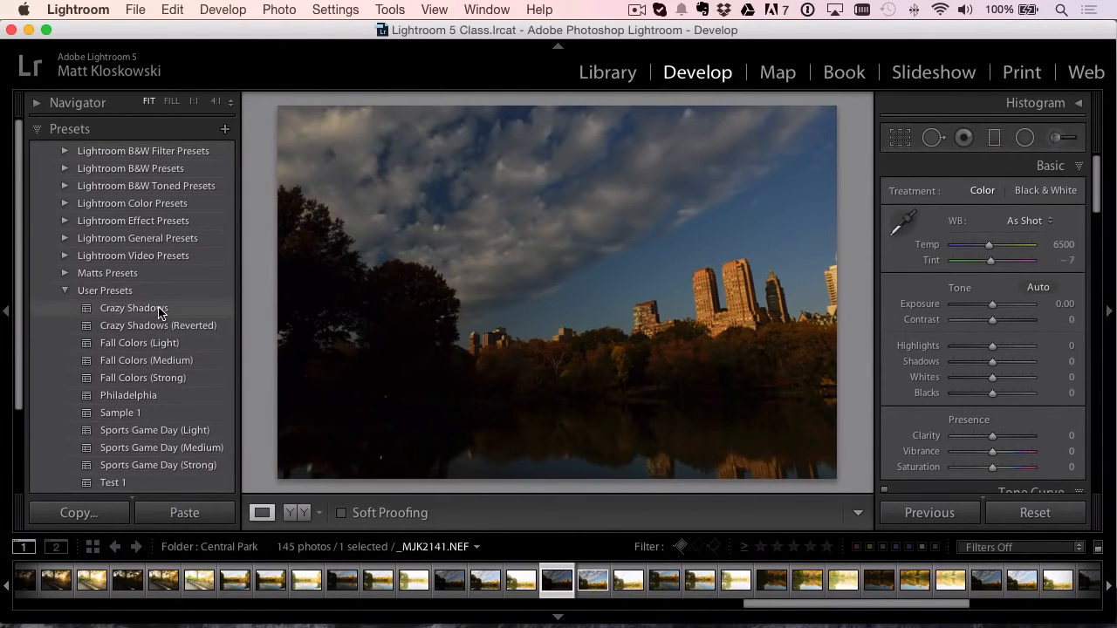
{"action": "left_click", "coordinate": [165, 310]}
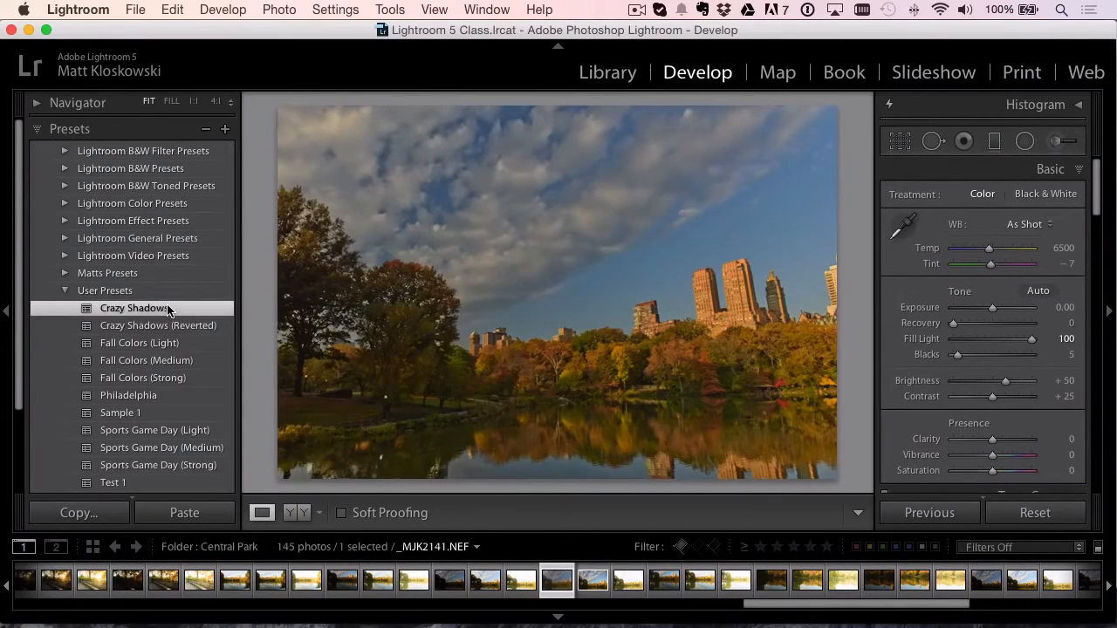
{"action": "left_click", "coordinate": [170, 326]}
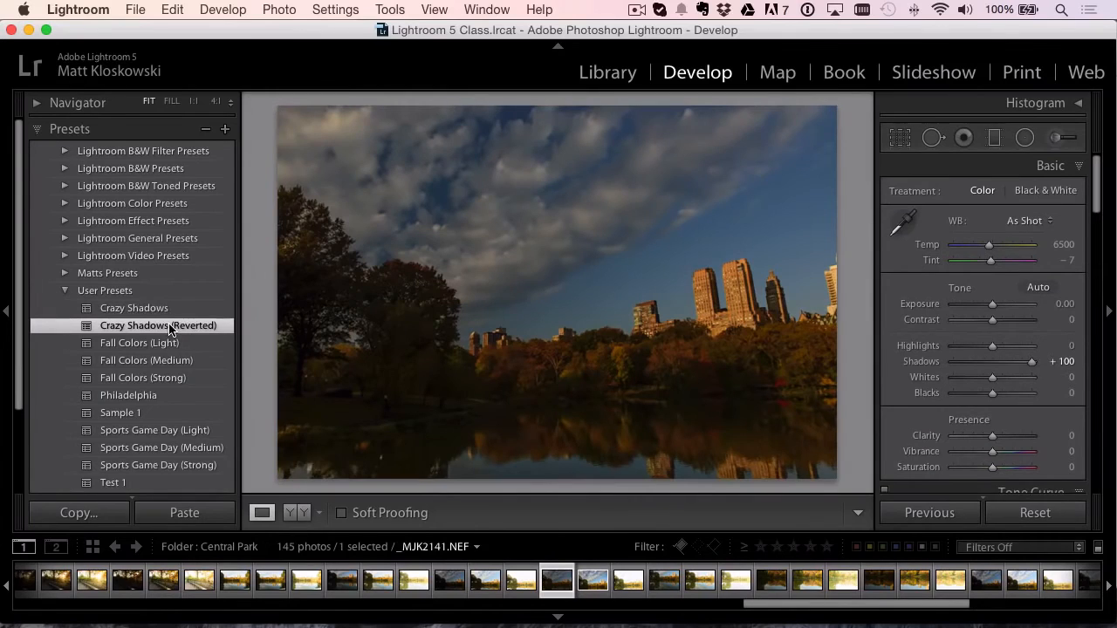
{"action": "left_click", "coordinate": [161, 309]}
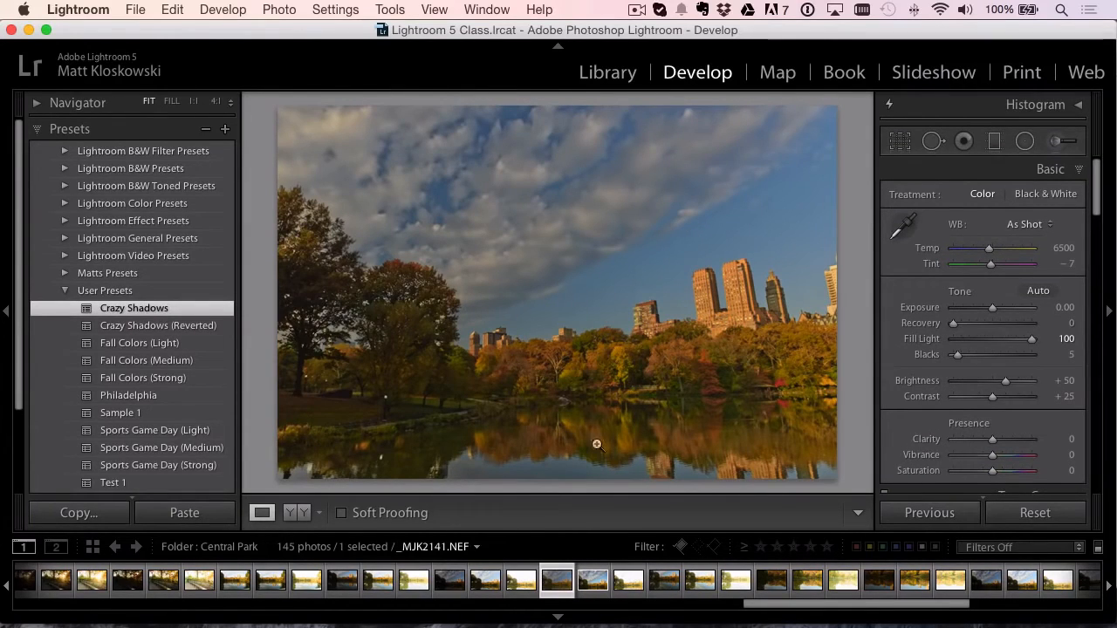
Select the brighter skyline photo _MJK2142.NEF, try the Crazy Shadows preset on it, and apply Crazy Shadows (Reverted).
{"action": "left_click", "coordinate": [593, 581]}
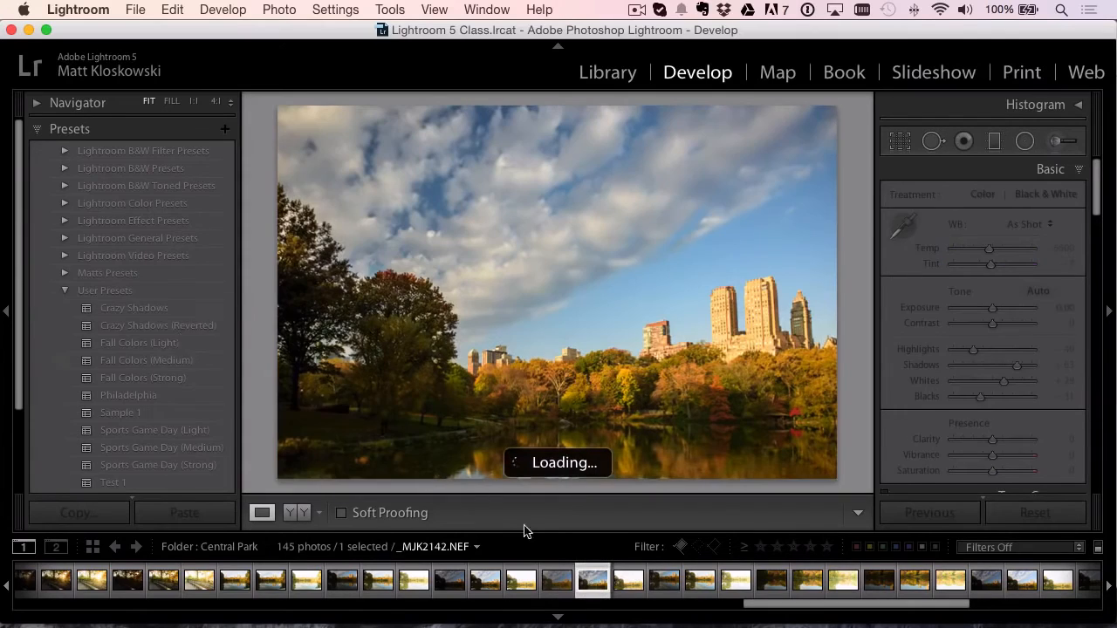
{"action": "left_click", "coordinate": [156, 310]}
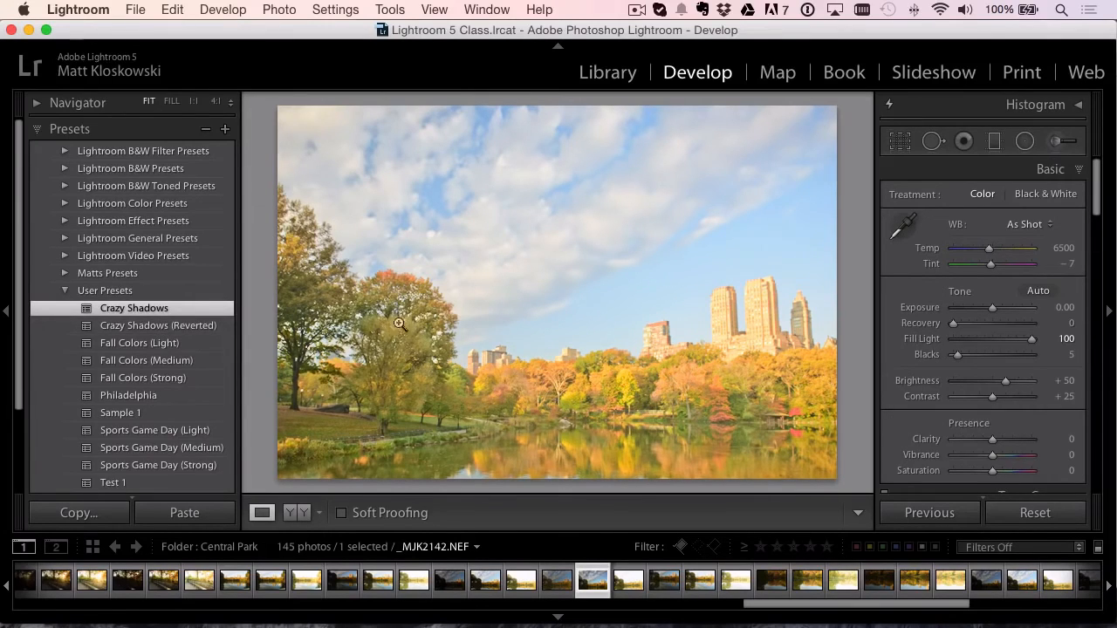
{"action": "left_click", "coordinate": [161, 328]}
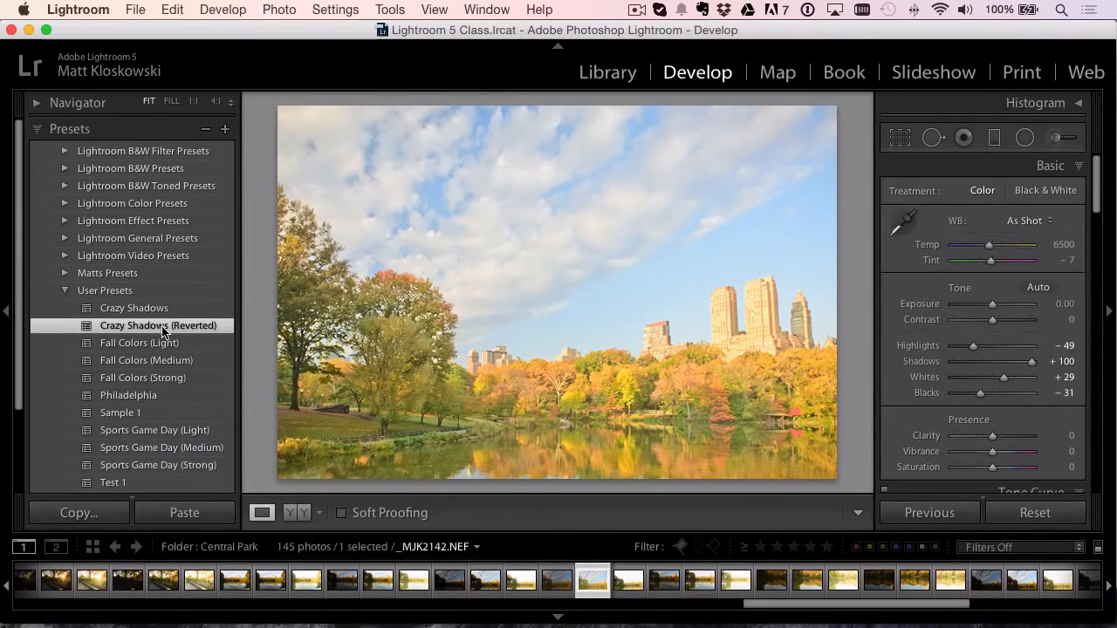